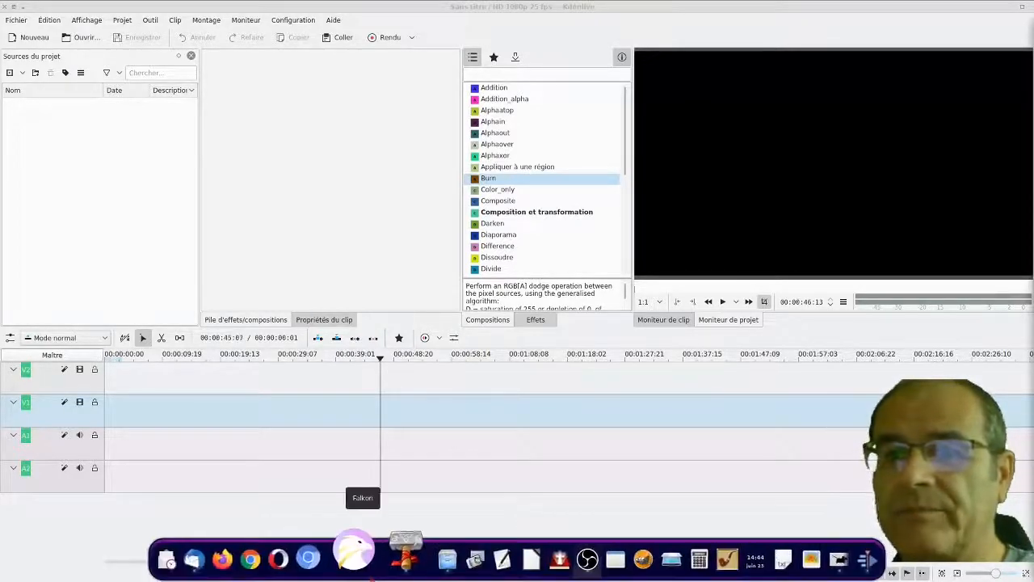
Import 180607_A_124.mp4, Albir-Alicante_05.JPG and Saint_Barthelemy_2.mov from the videos folder into the project bin
click(387, 558)
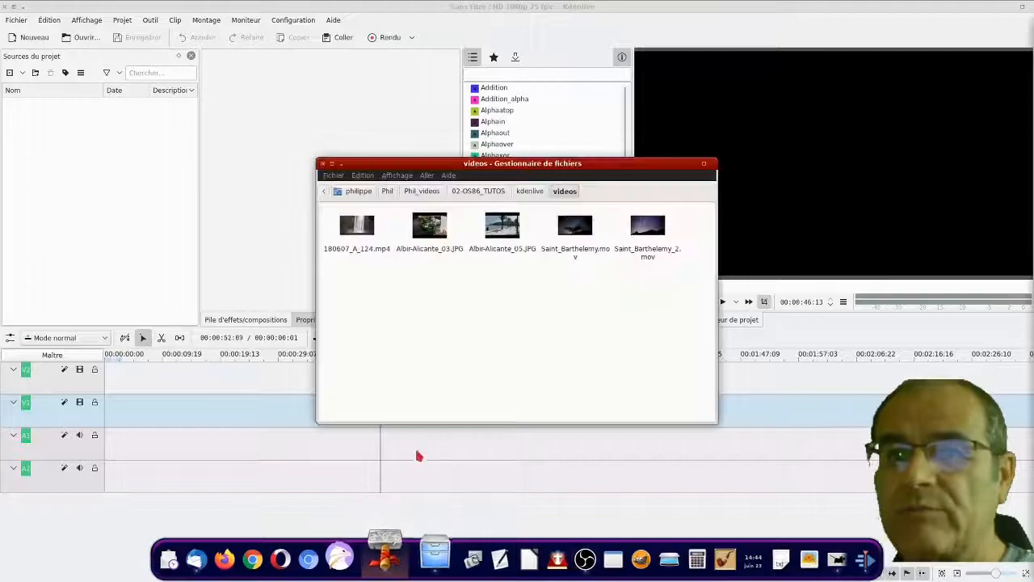
drag(382, 288, 348, 221)
ctrl+click(498, 236)
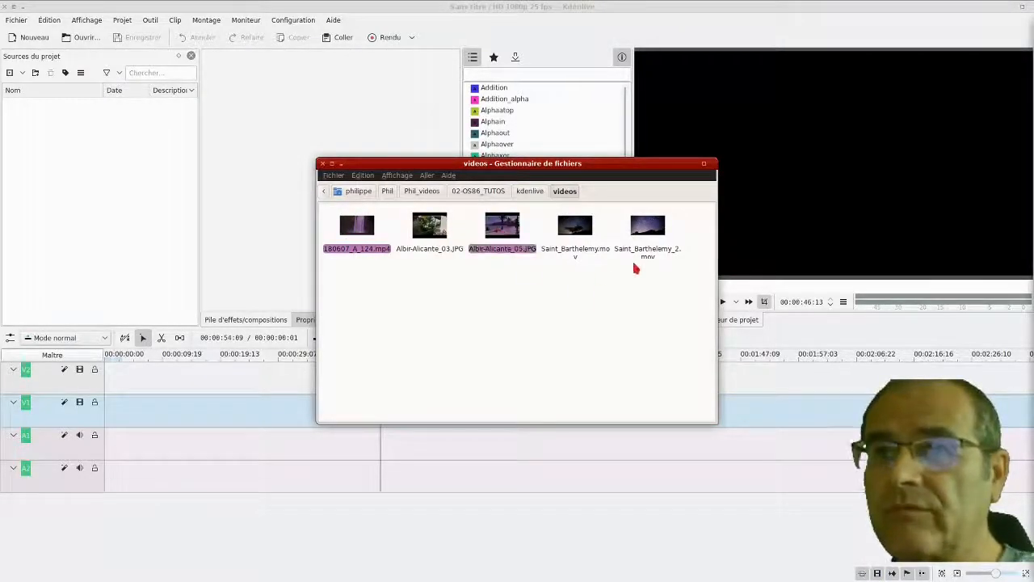
ctrl+click(647, 242)
drag(356, 236, 101, 147)
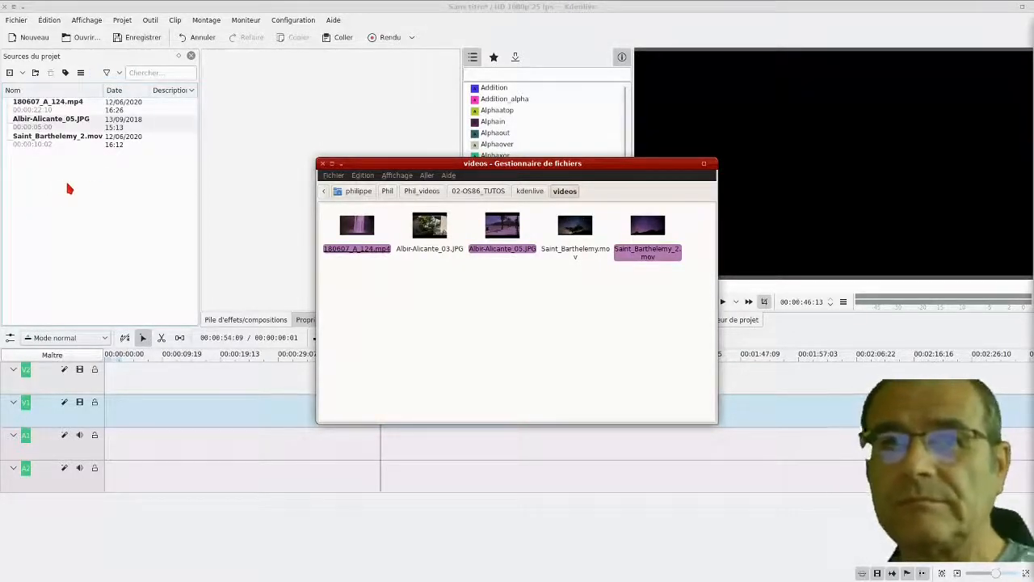
click(65, 178)
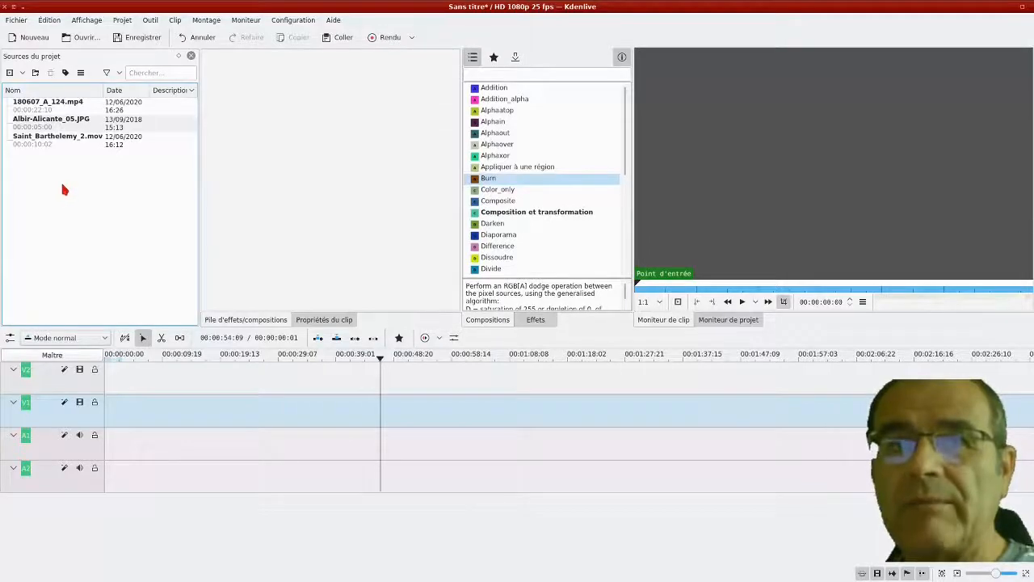
Place the whole 180607_A_124.mp4 clip at the start of track V1 and preview it
click(62, 106)
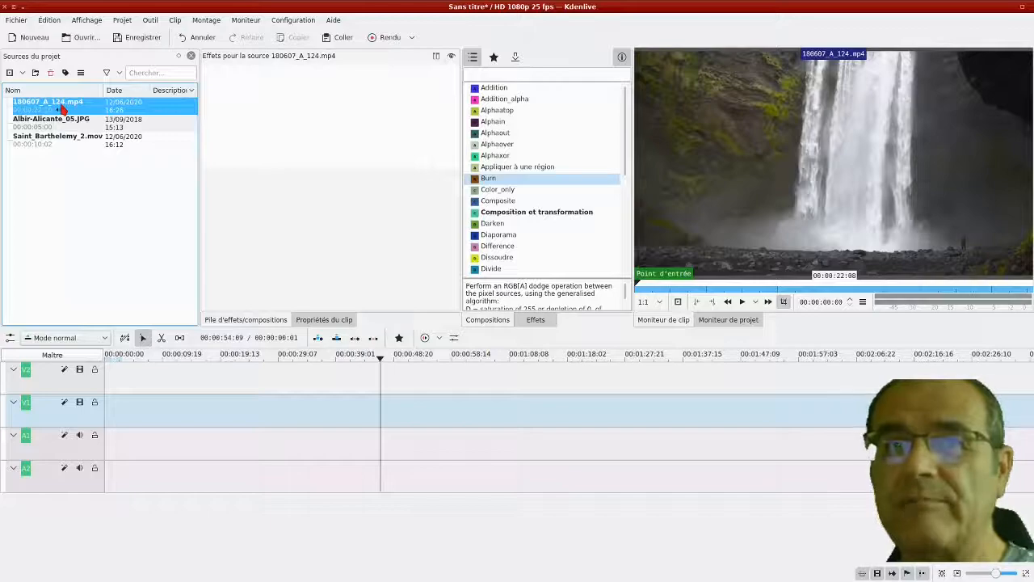
shift+click(89, 139)
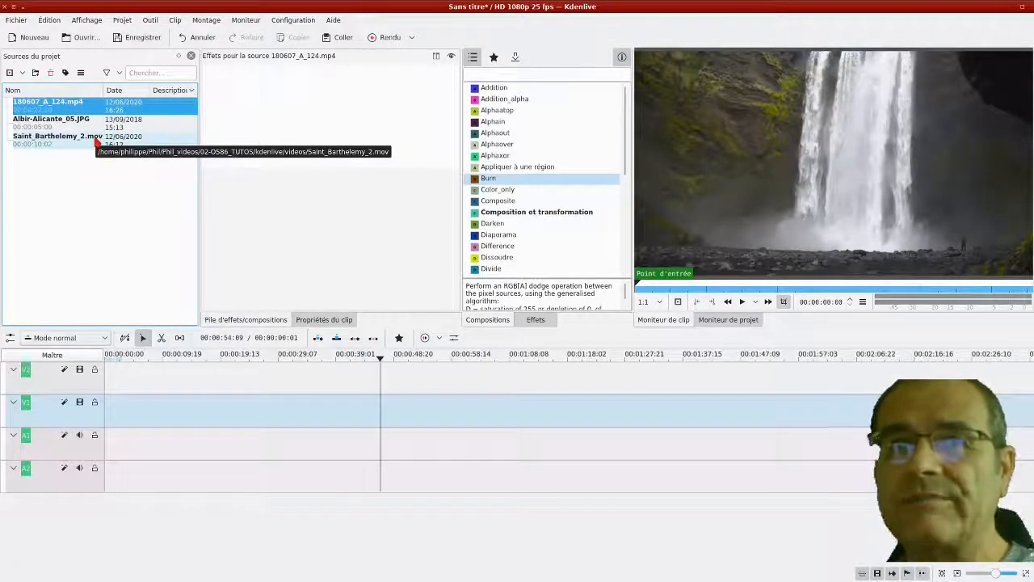
click(119, 160)
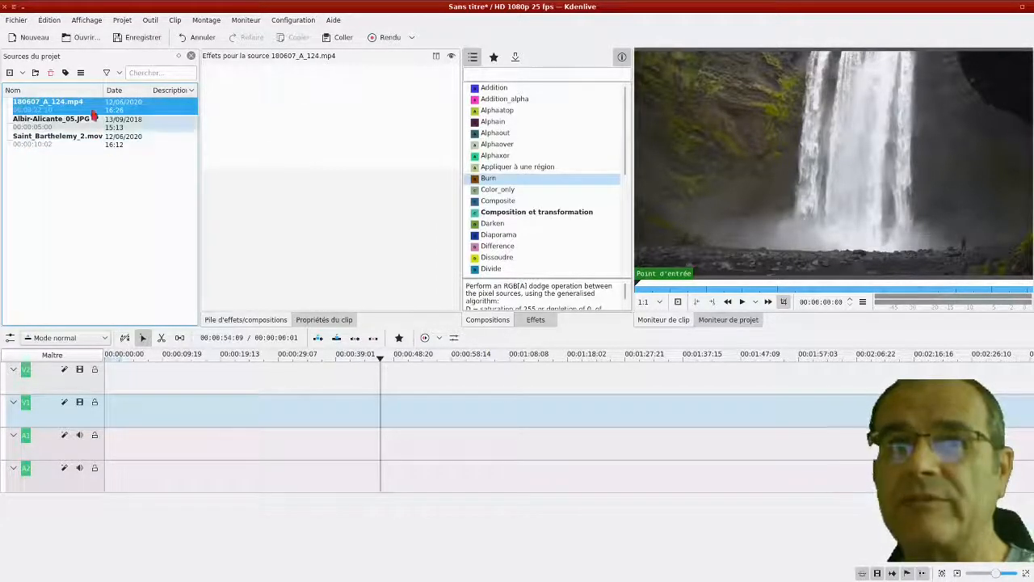
drag(86, 106, 106, 426)
click(106, 380)
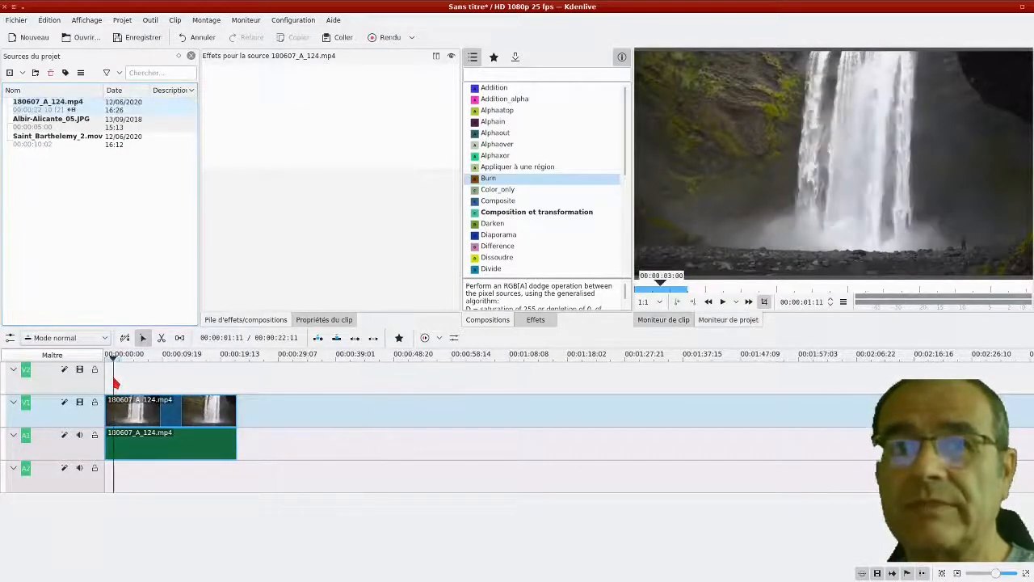
click(722, 301)
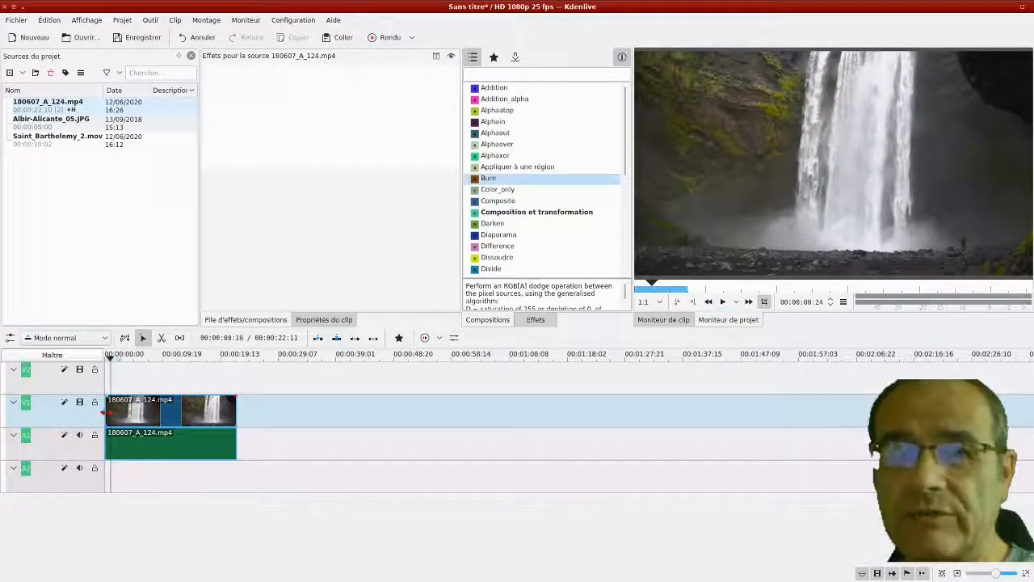
Trim about 3 seconds off the beginning of the timeline clip, then delete the clip from the timeline
drag(104, 412, 123, 412)
mouse_move(126, 371)
mouse_down()
mouse_move(112, 372)
mouse_move(127, 378)
mouse_up()
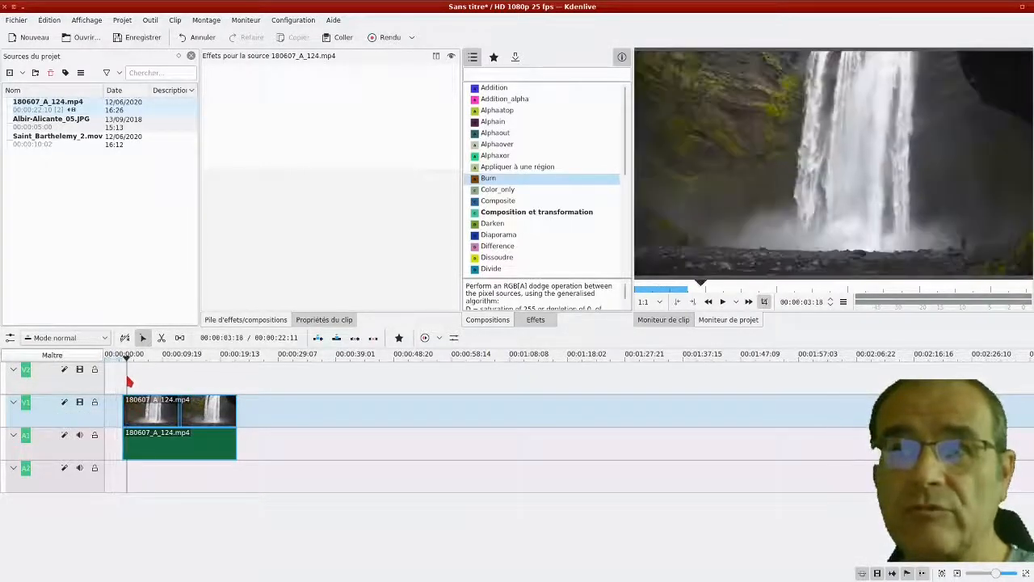
click(144, 409)
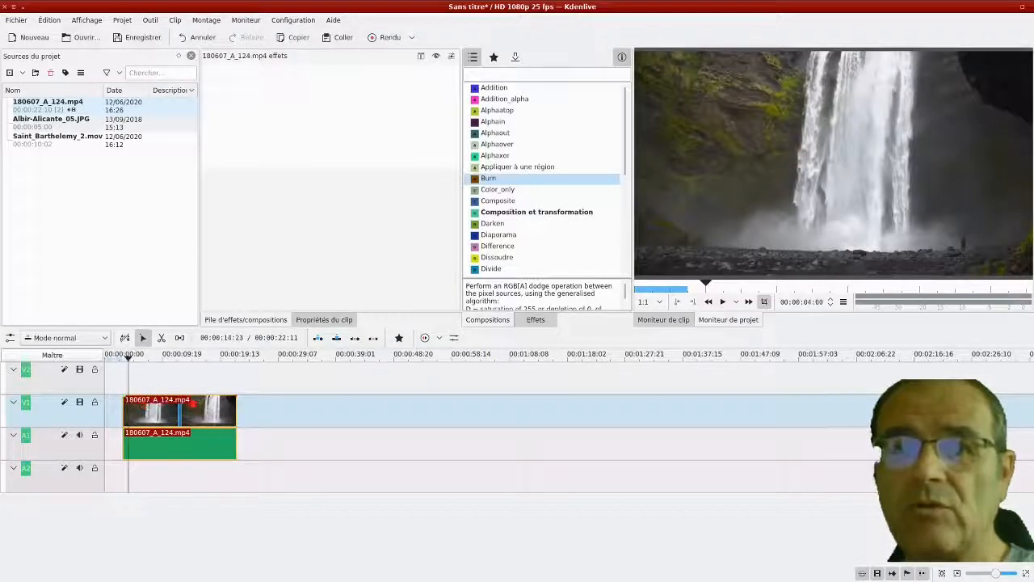
key(Delete)
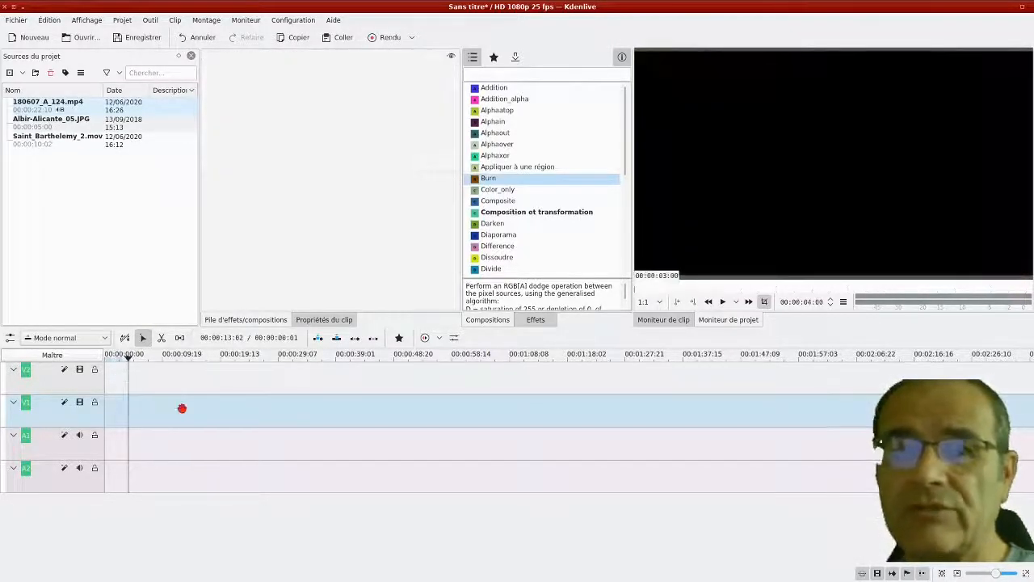
Set a zone on the source clip 180607_A_124.mp4 with its in point at 00:00:02:00 and out point at 00:00:19:05
click(75, 106)
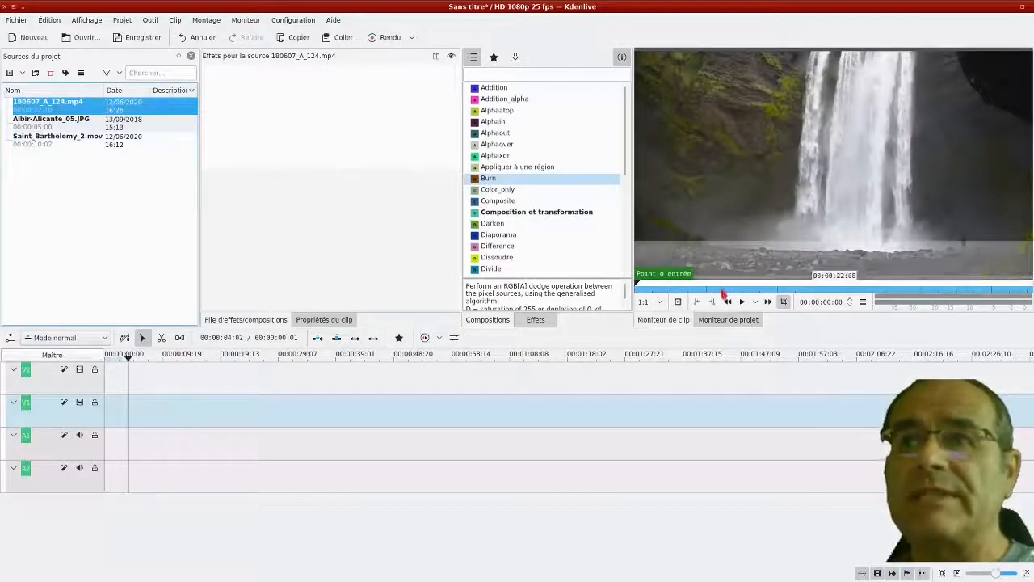
click(671, 293)
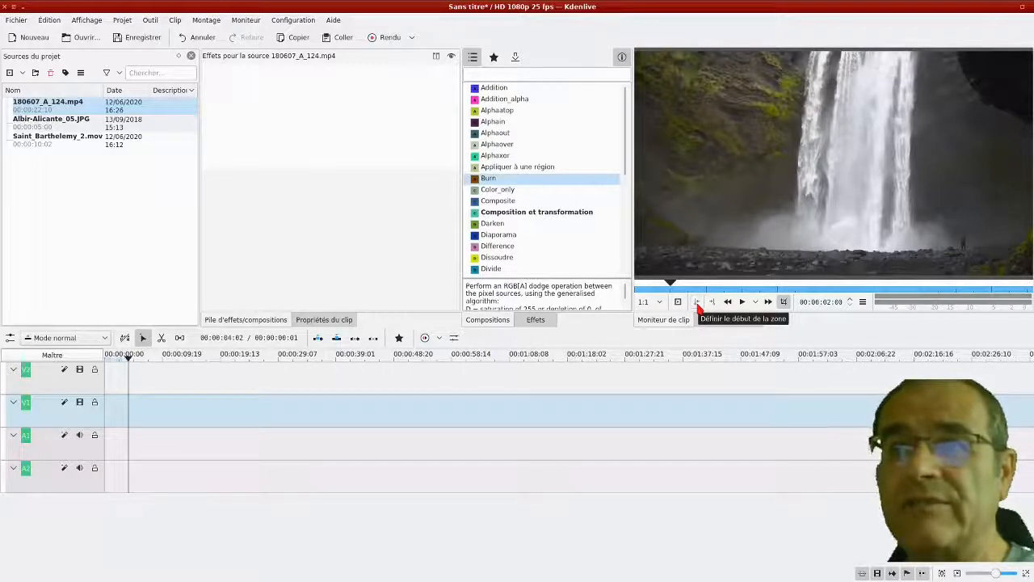
click(697, 303)
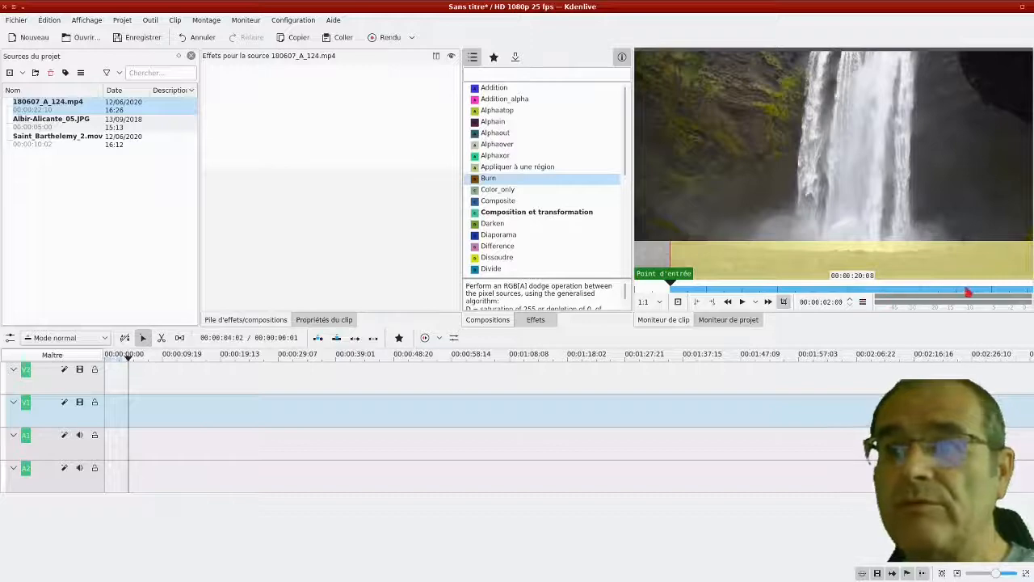
click(977, 293)
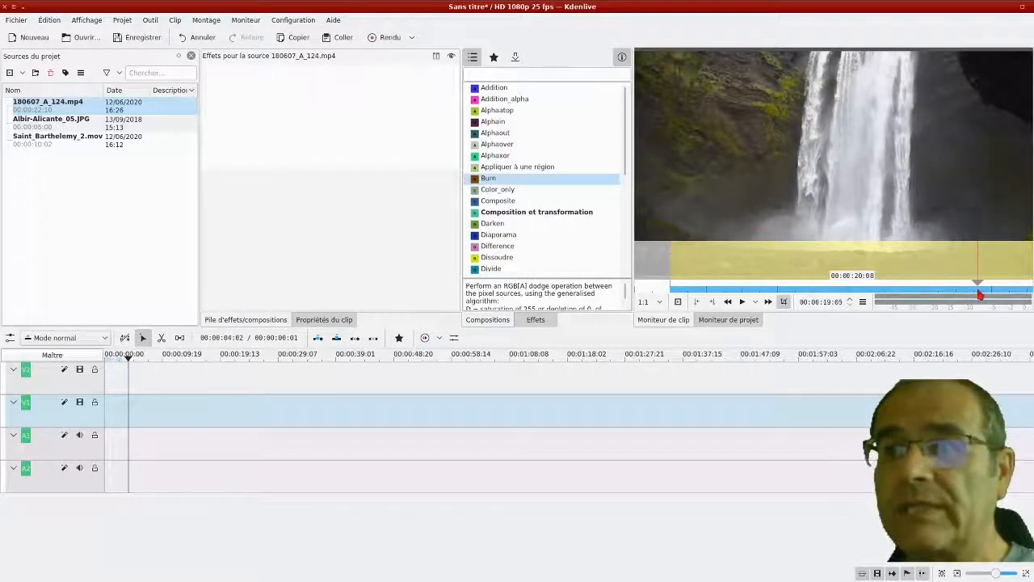
click(713, 303)
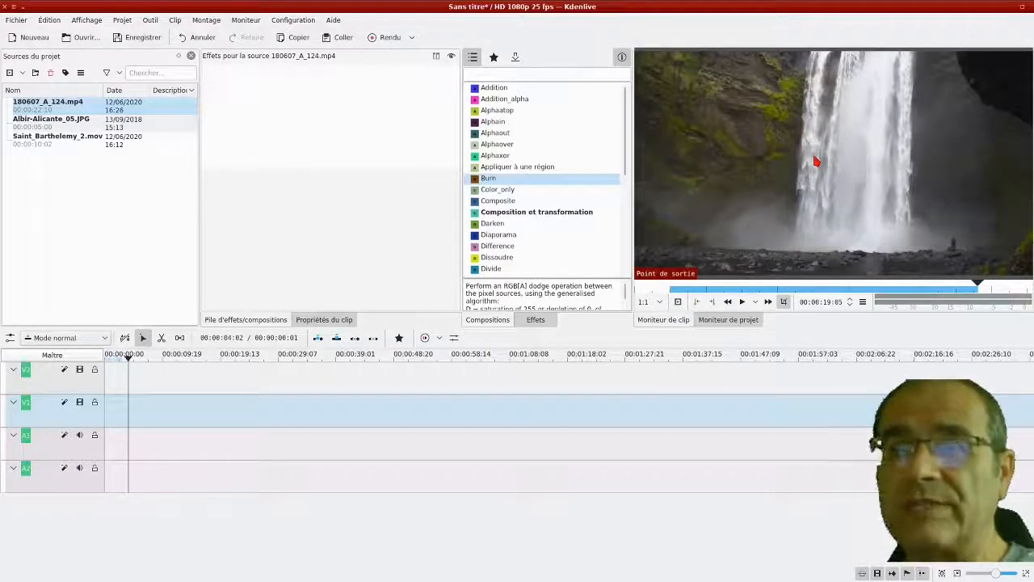
Insert the marked zone of 180607_A_124.mp4 at the start of tracks V1 and A1
drag(816, 161, 105, 429)
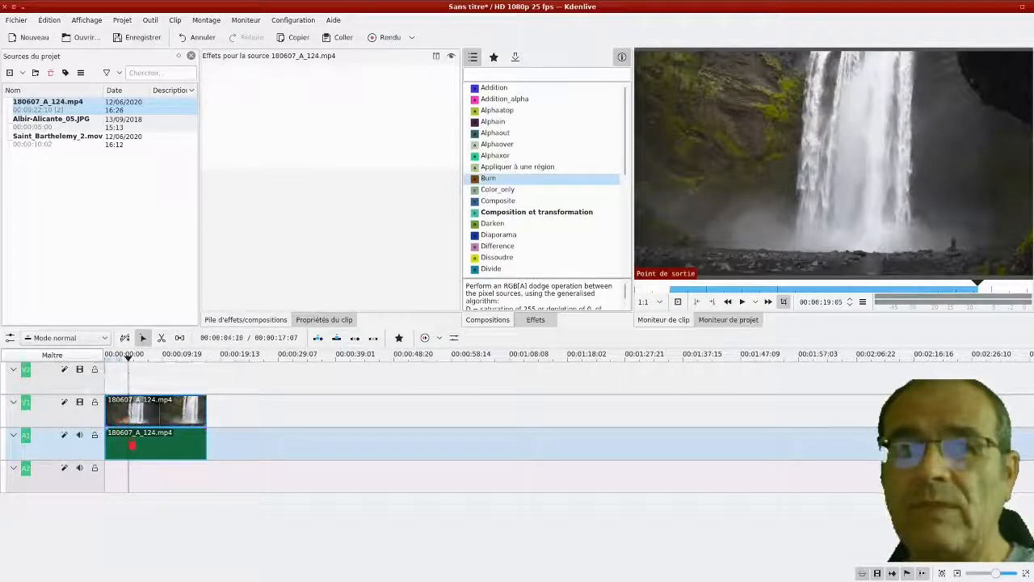
click(144, 416)
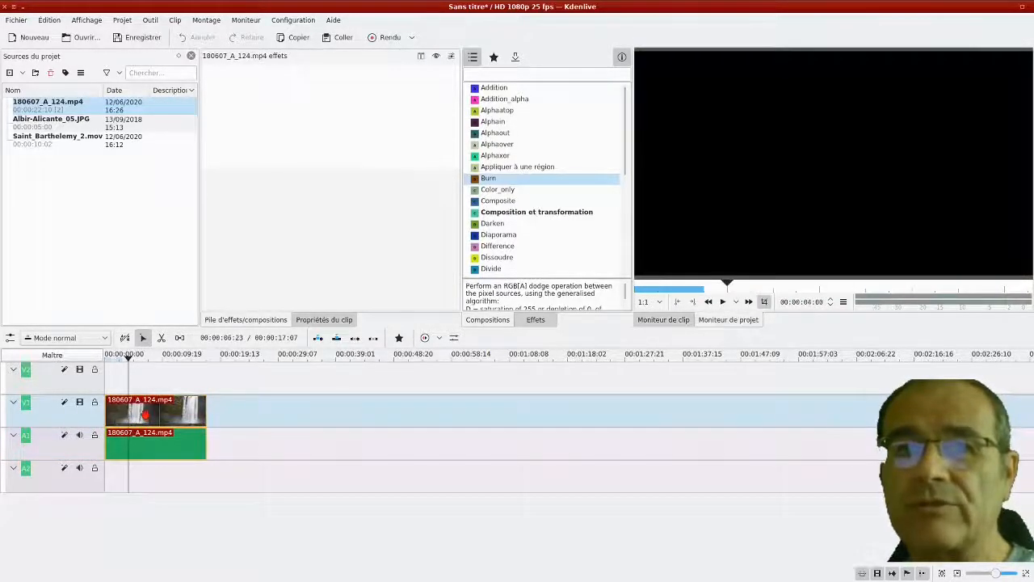
drag(148, 419, 132, 446)
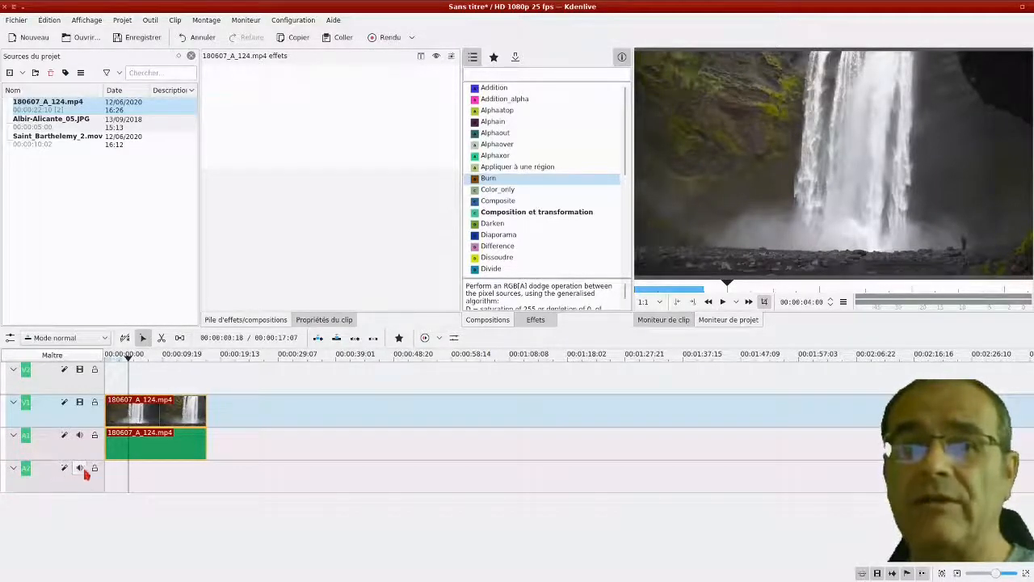
Ungroup the waterfall clip's audio and video, and delete the audio part from track A1
click(137, 442)
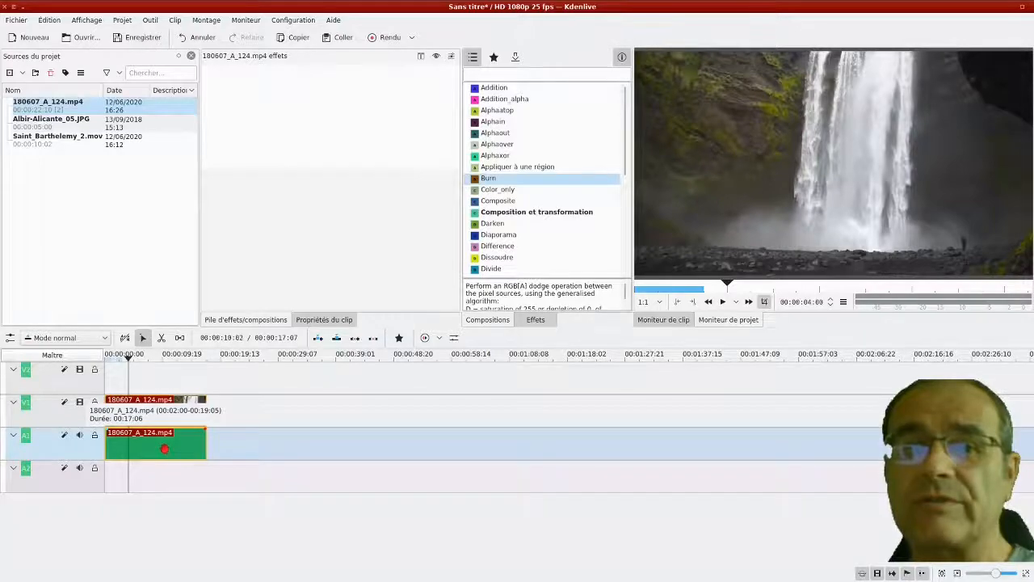
right_click(156, 447)
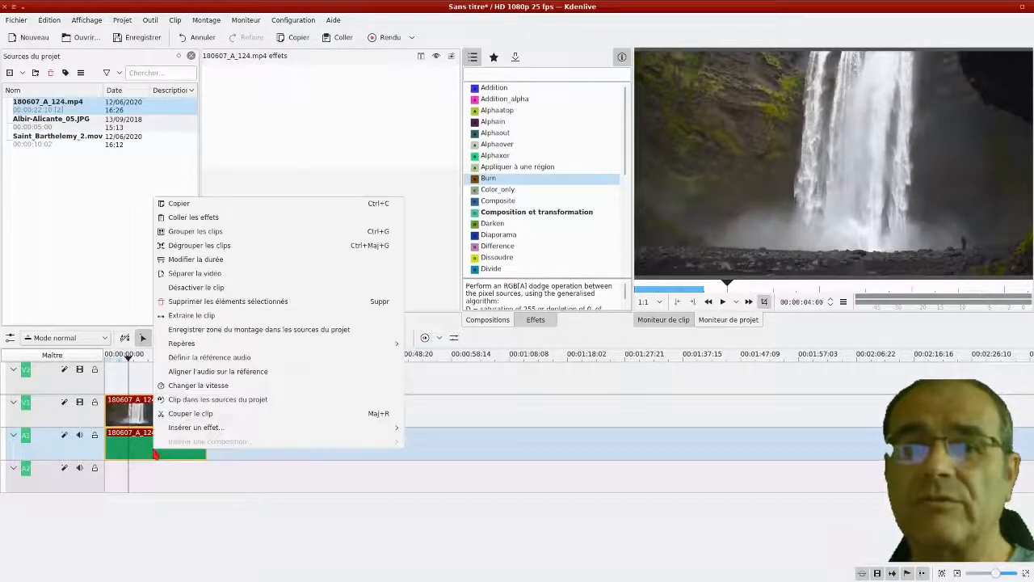
click(190, 253)
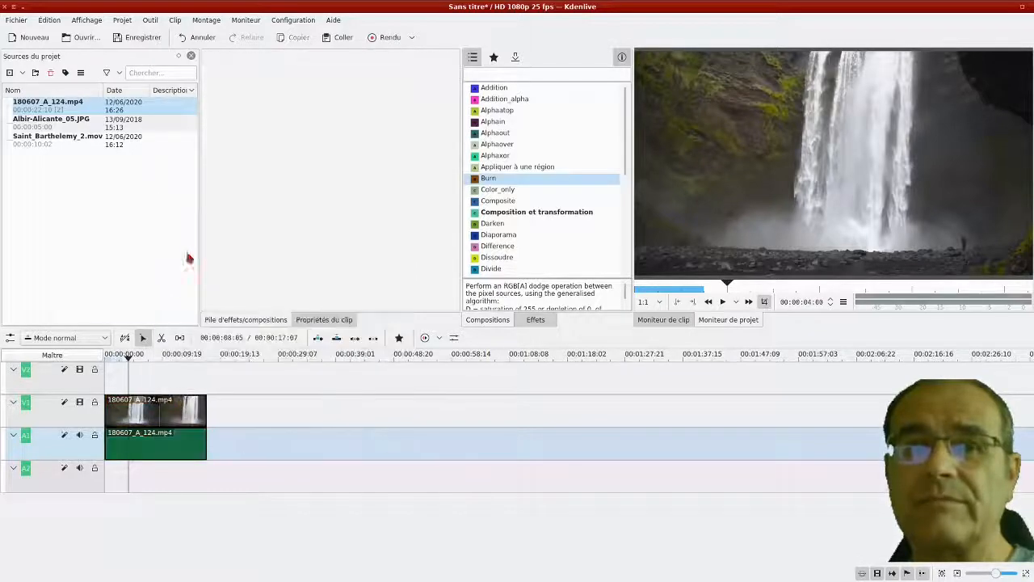
drag(150, 437, 142, 414)
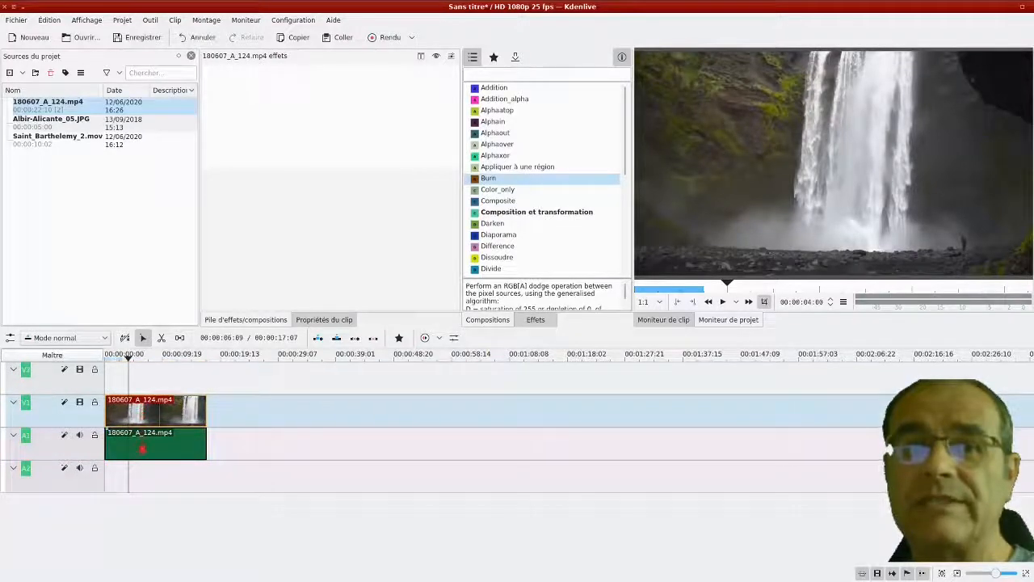
mouse_move(143, 450)
mouse_down()
mouse_move(288, 449)
mouse_move(154, 450)
mouse_up()
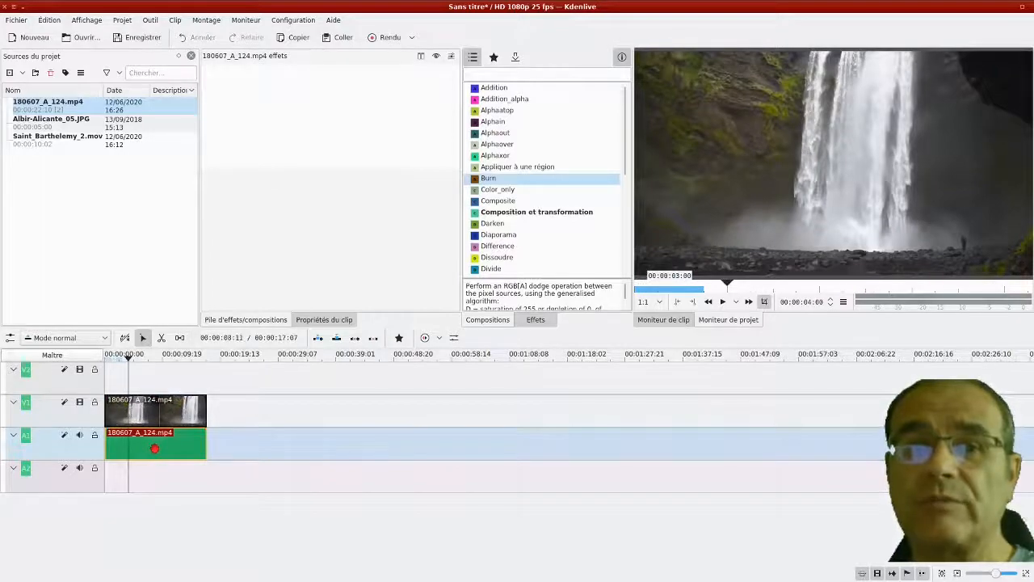
key(Delete)
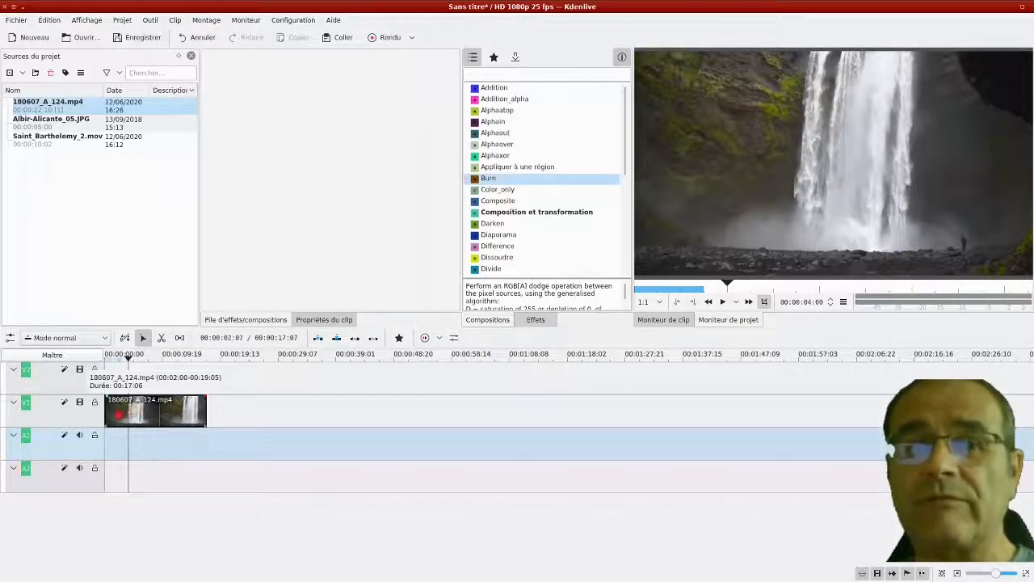
Add a wipe transition at the start of the V1 clip and play the timeline from the beginning to preview it
click(119, 415)
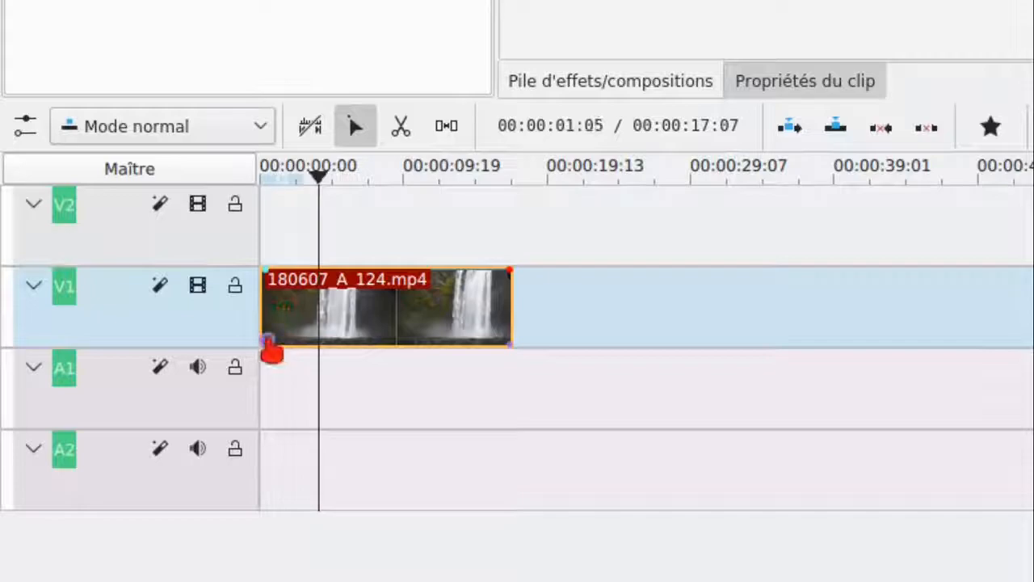
click(269, 343)
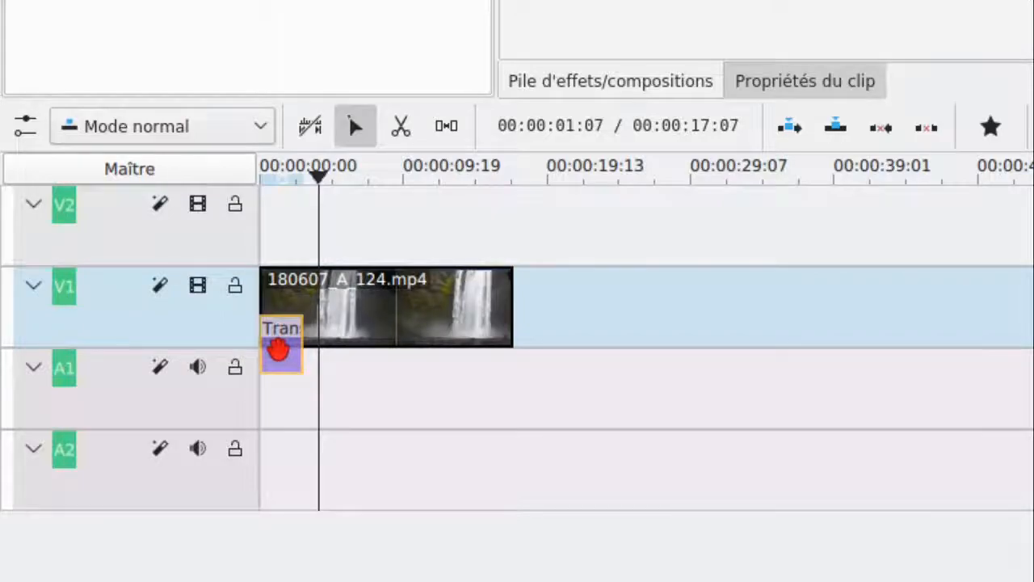
drag(318, 178, 261, 185)
click(844, 73)
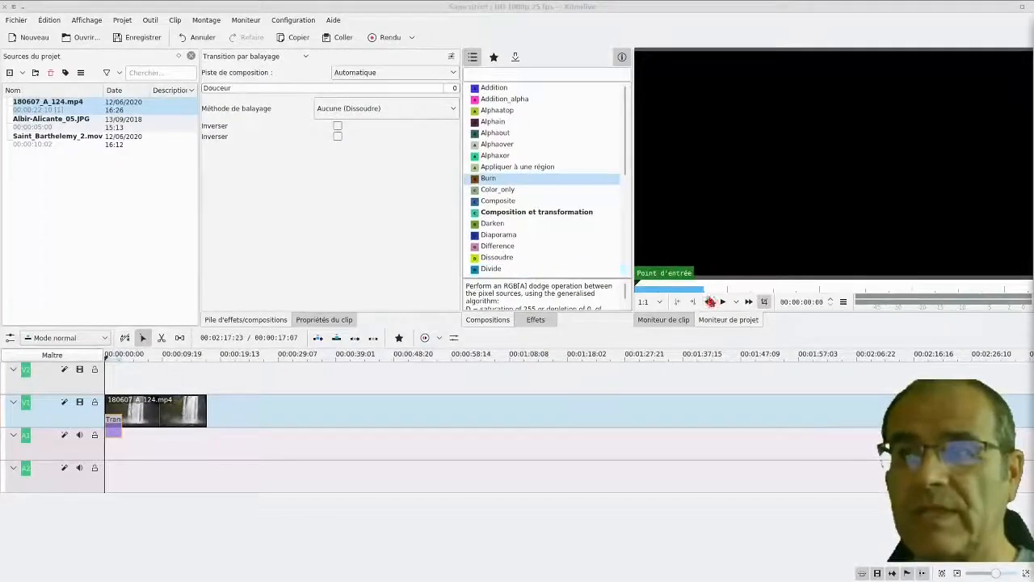
click(723, 302)
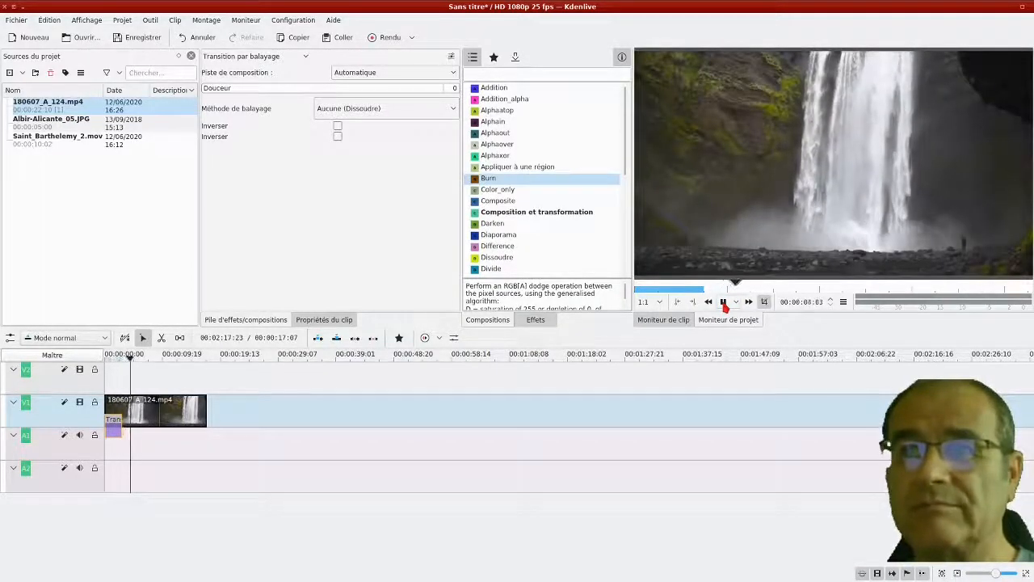
click(723, 302)
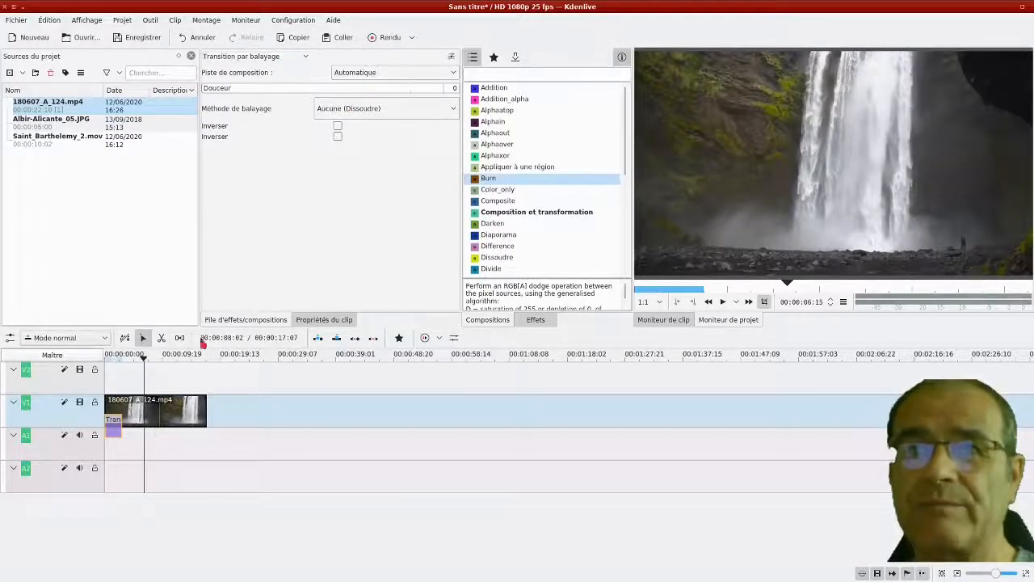
Set the wipe method of the transition at the clip's start to bi-linear_x.pgm
click(105, 370)
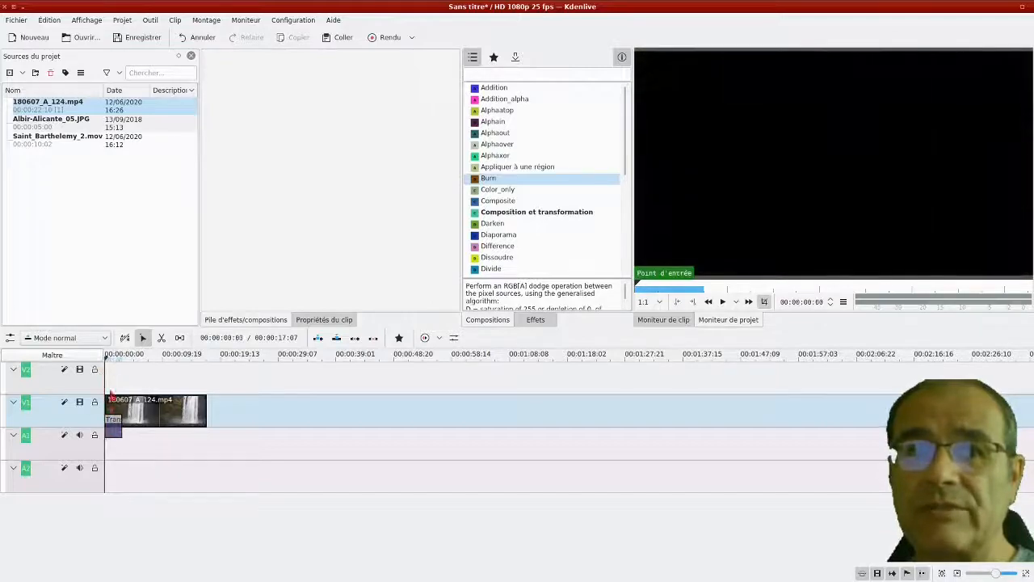
click(111, 423)
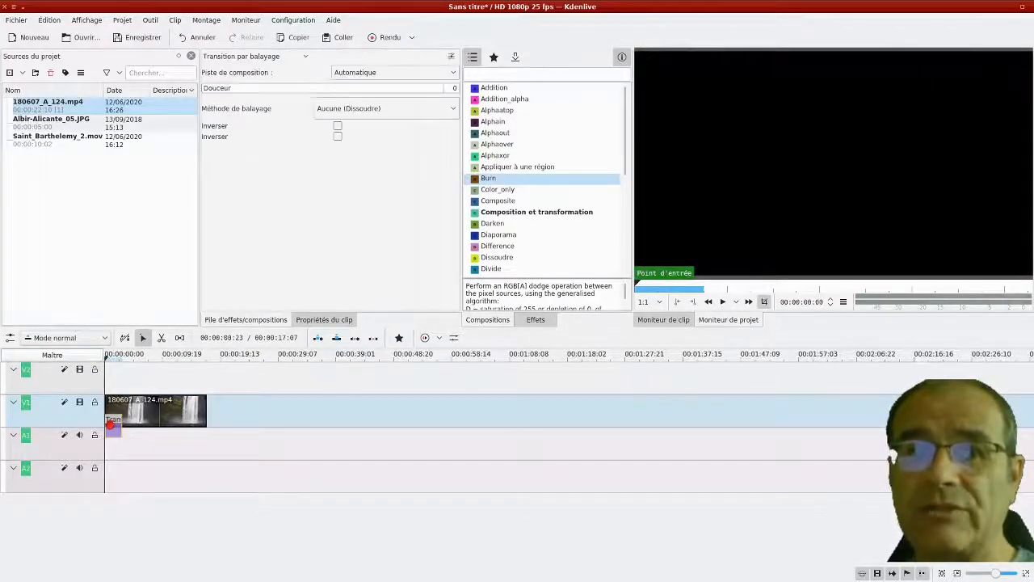
click(387, 113)
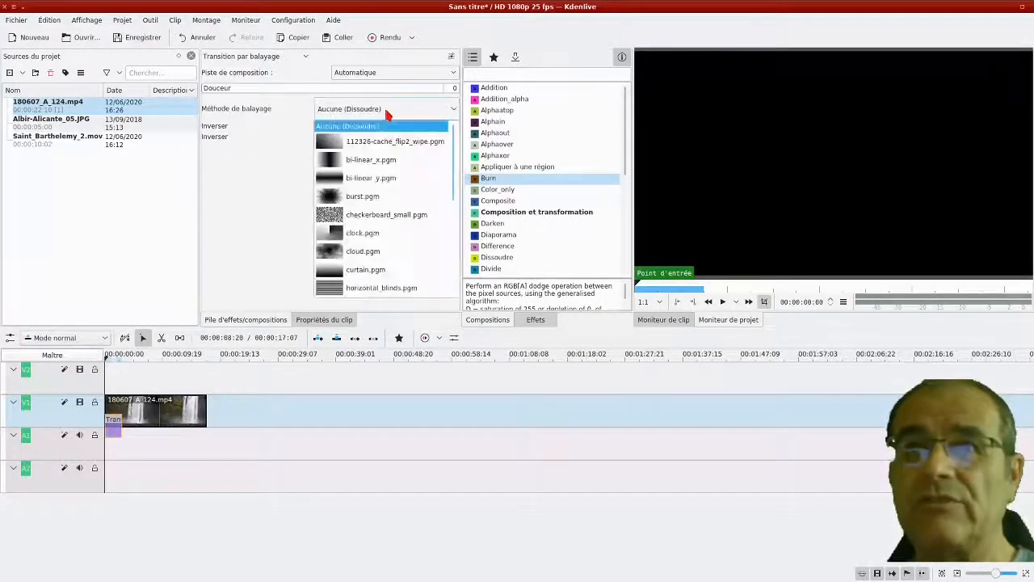
click(371, 159)
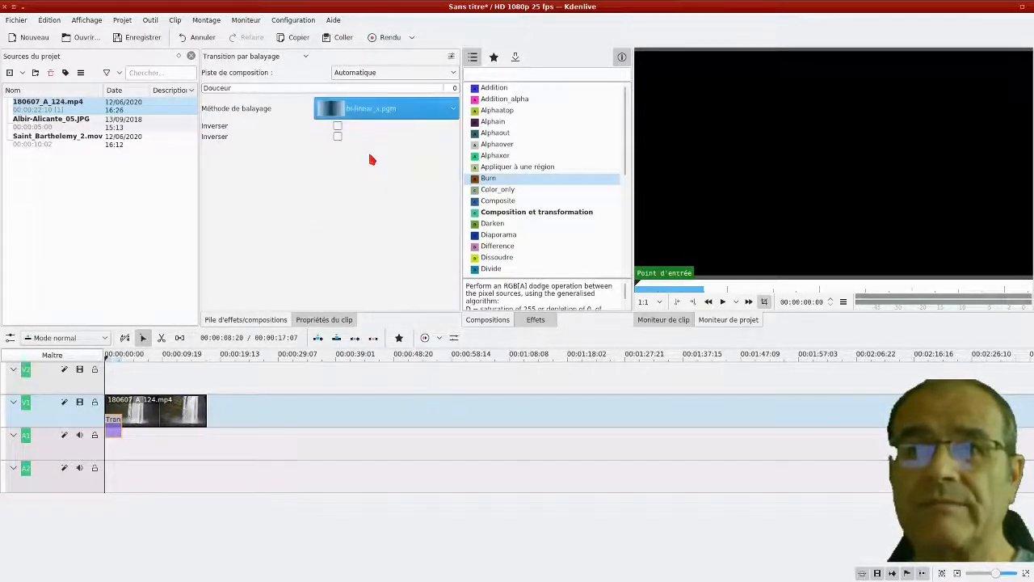
Play the beginning of the timeline to preview the bi-linear_x.pgm wipe on the waterfall clip
click(724, 301)
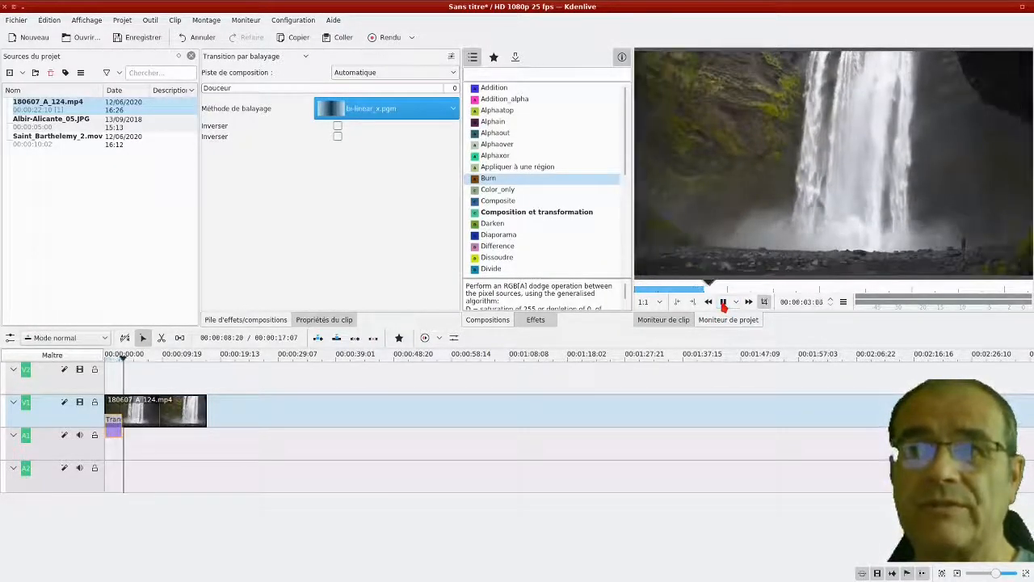
click(724, 301)
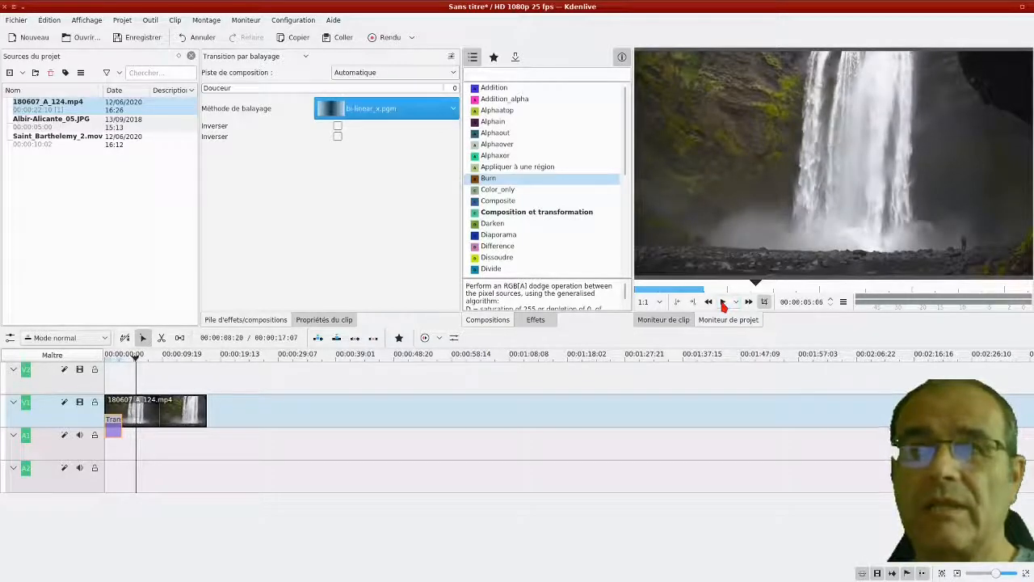
Place Saint_Barthelemy_2.mov on V2 overlapping the end of the waterfall clip, and add a wipe transition at its start
click(42, 142)
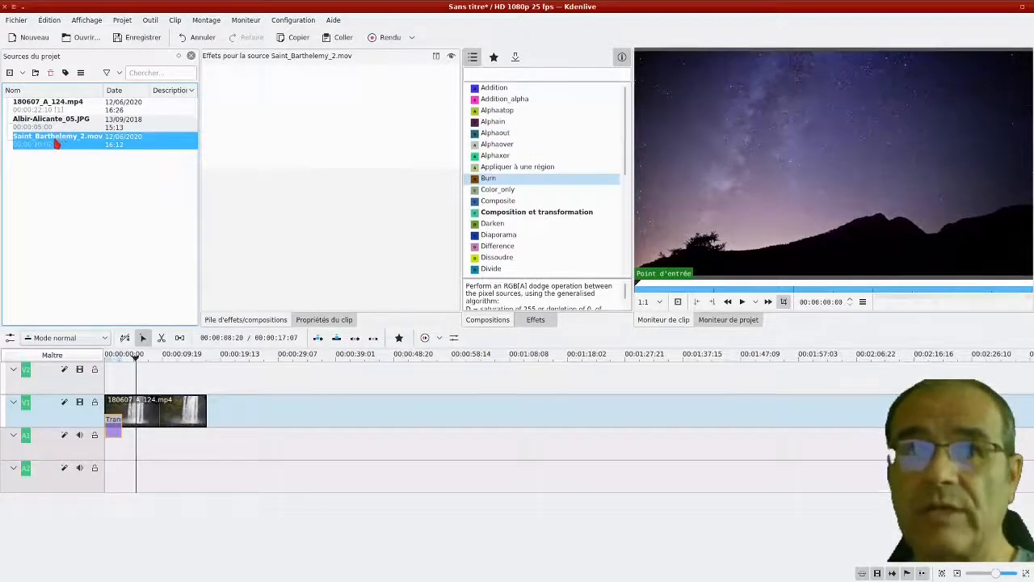
drag(56, 142, 192, 383)
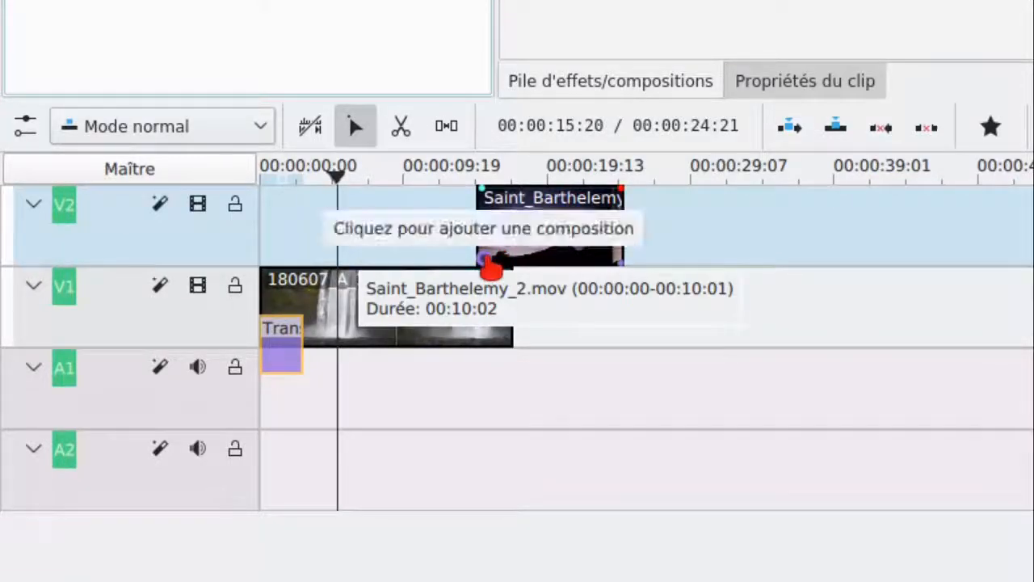
click(488, 264)
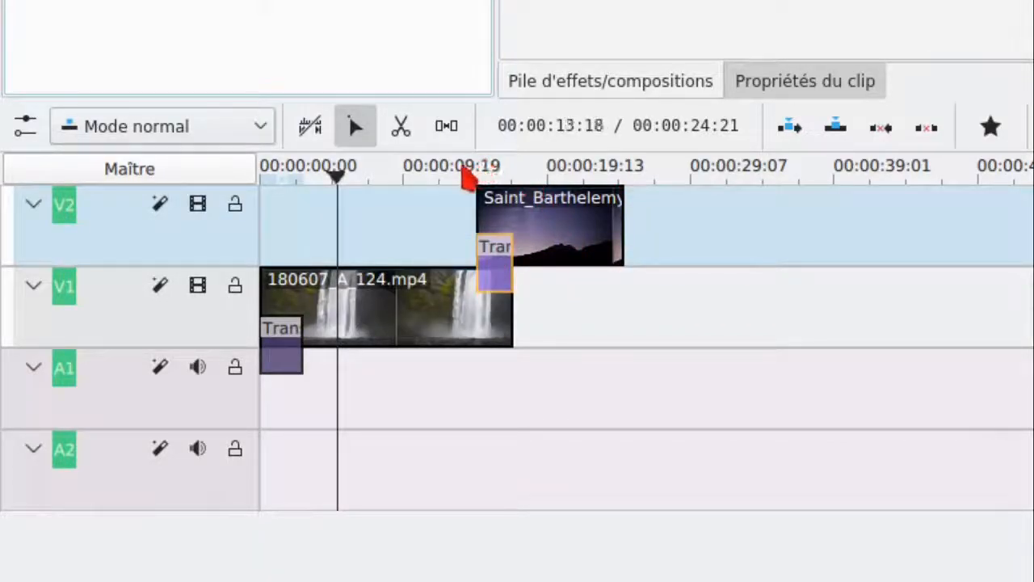
Play the timeline from just before the overlap of the waterfall and Saint_Barthelemy_2.mov clips to preview the transition
click(462, 170)
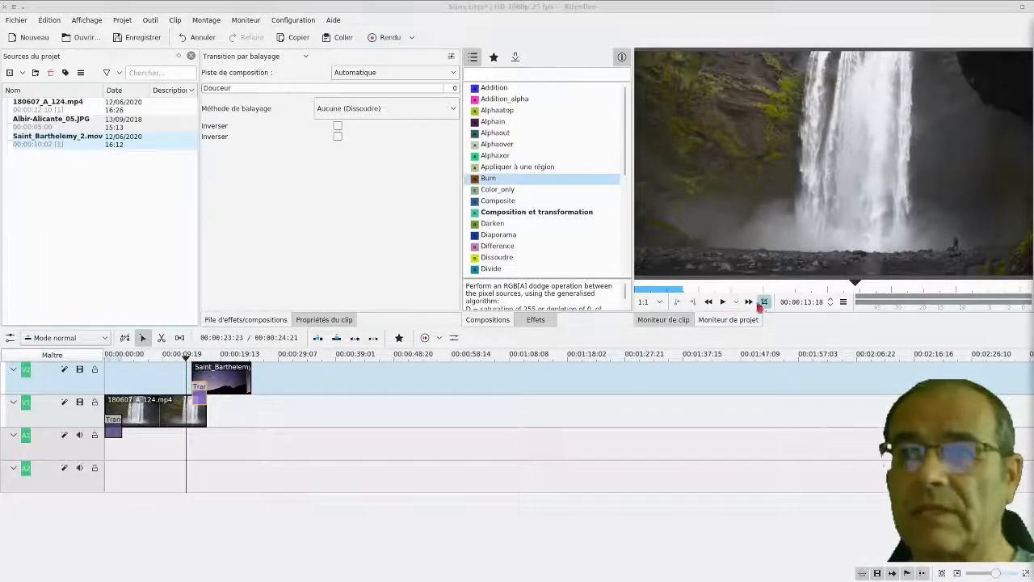
click(724, 302)
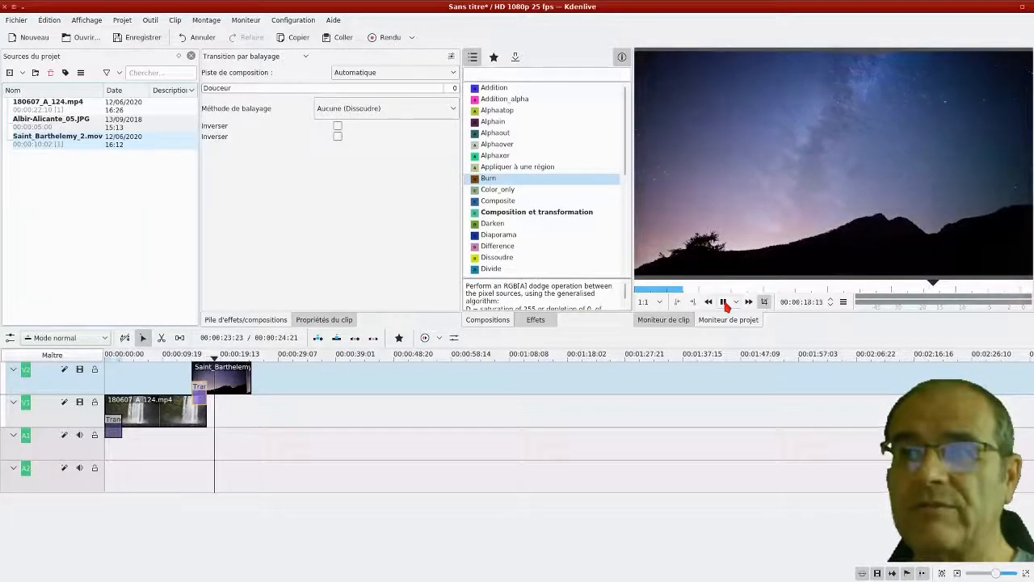
click(724, 302)
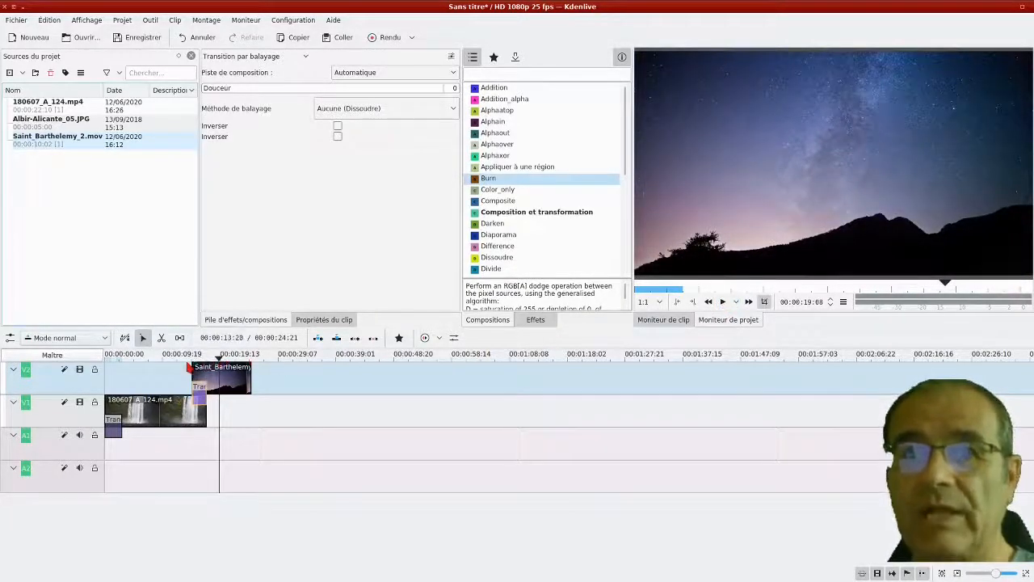
Set the wipe method of the transition at the Saint_Barthelemy_2.mov clip's start to checkerboard_small.pgm and play it back
click(186, 366)
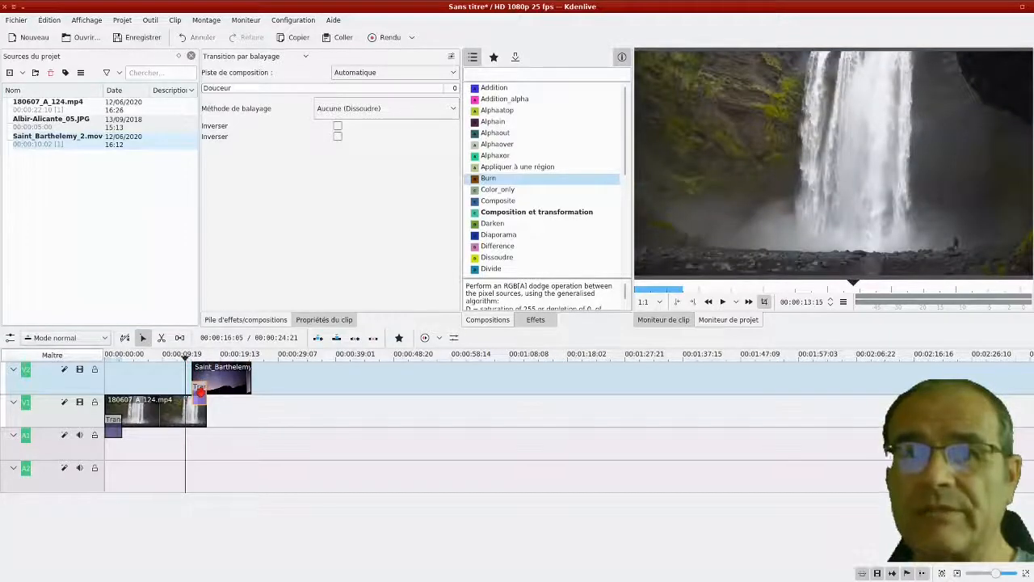
click(372, 109)
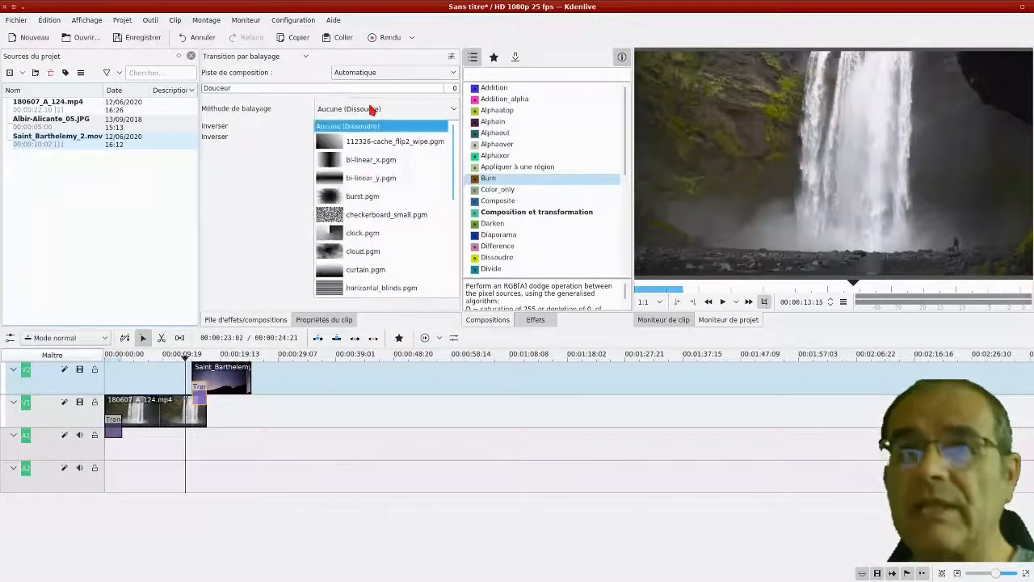
click(364, 216)
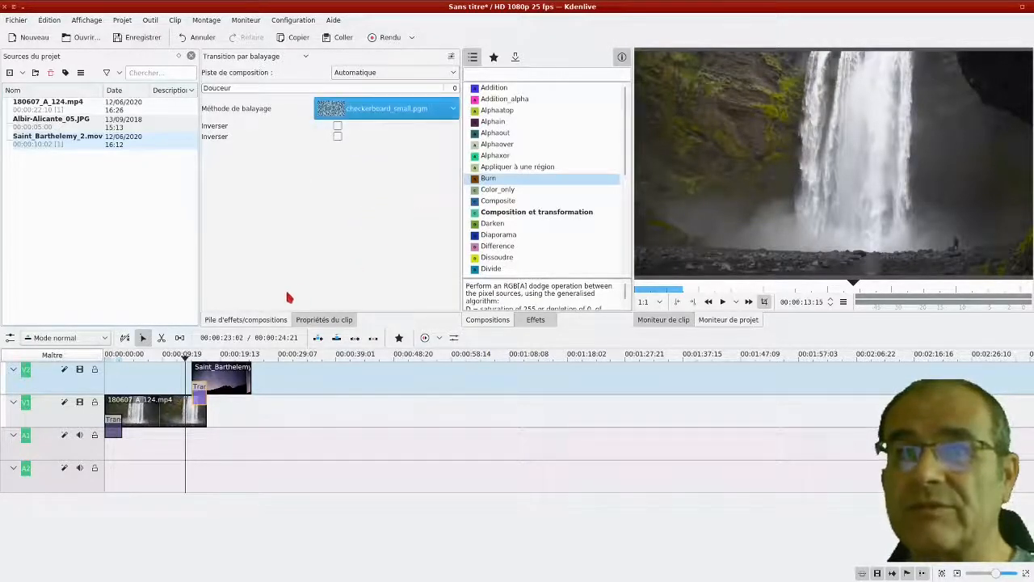
click(723, 304)
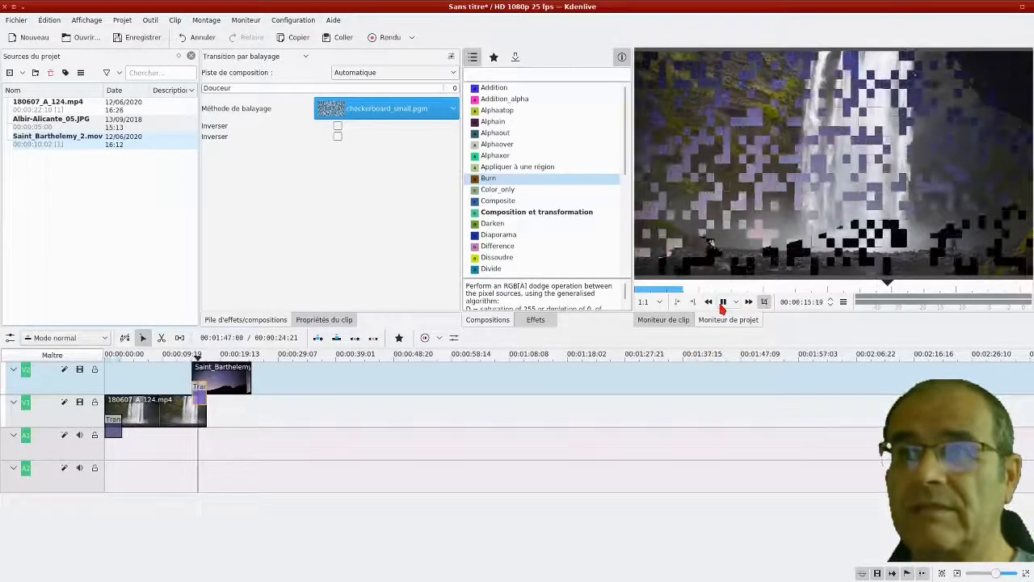
click(723, 303)
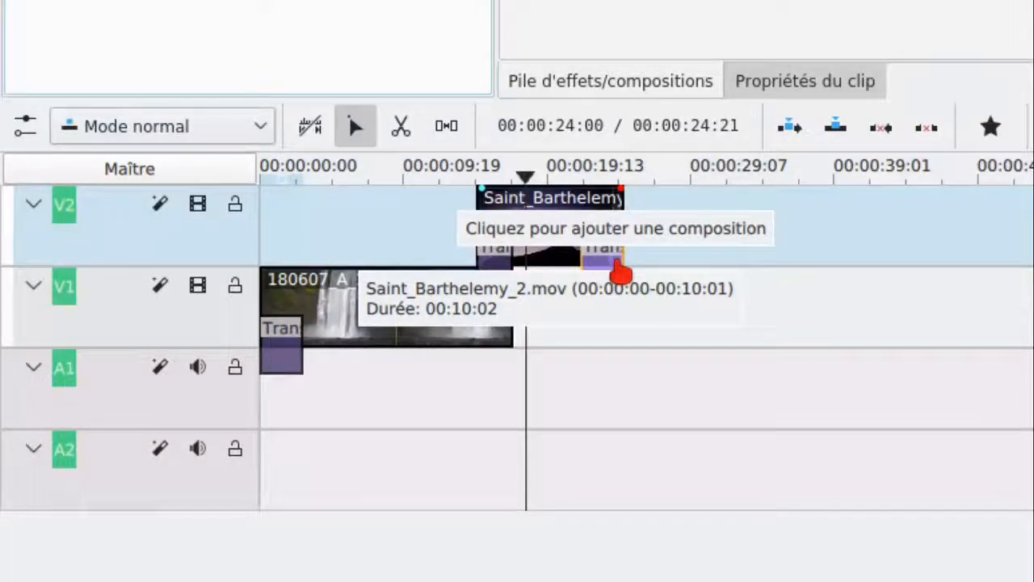
Add a wipe transition at the end of the Saint_Barthelemy_2.mov clip on V2 and play that part to preview it
click(619, 267)
click(578, 172)
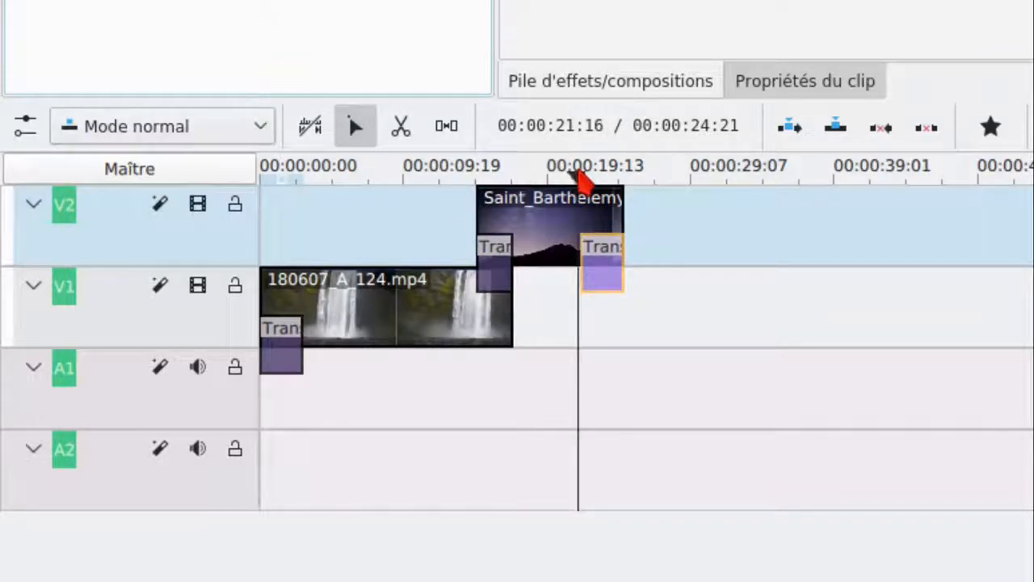
click(567, 173)
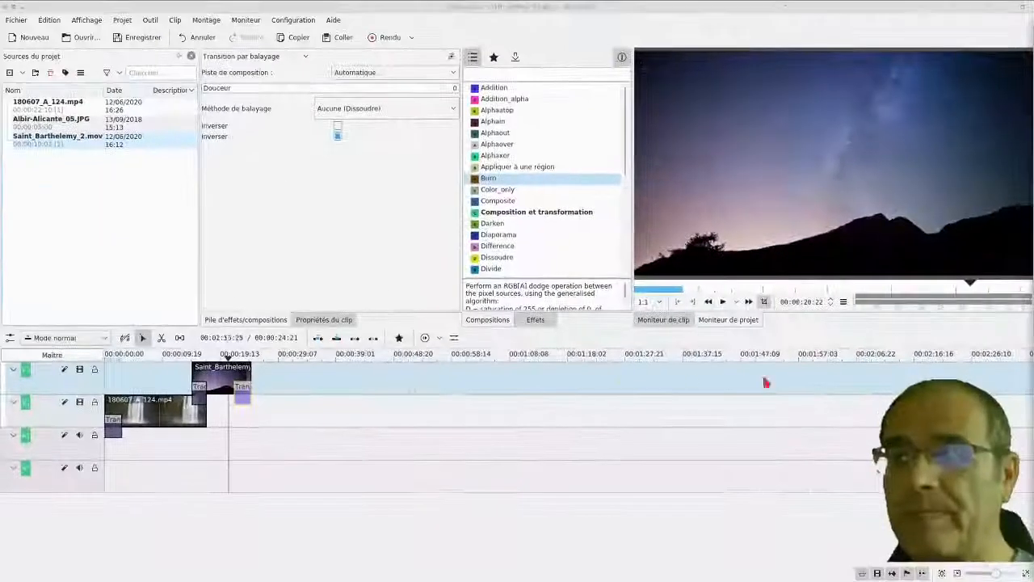
click(724, 302)
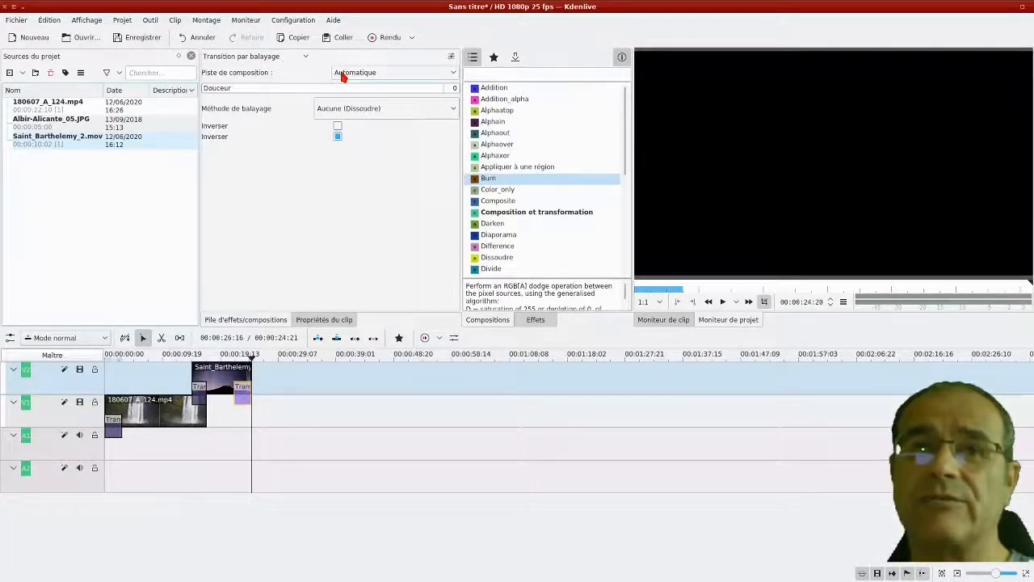
Set the composition track of the V2 clip's end transition to Arrière-plan and play it back
mouse_move(250, 359)
mouse_down()
mouse_move(240, 358)
mouse_move(262, 356)
mouse_move(232, 356)
mouse_up()
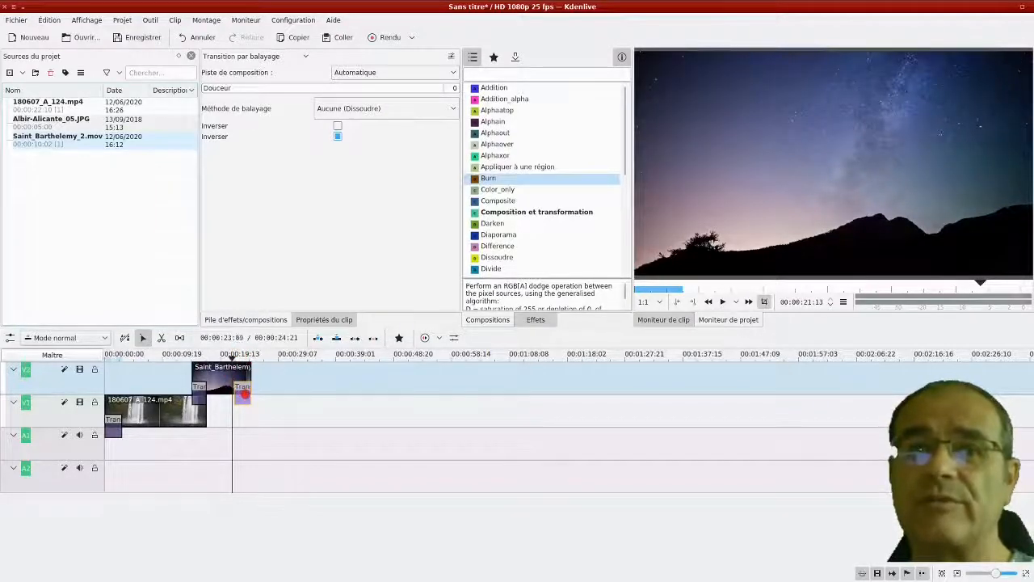
click(369, 79)
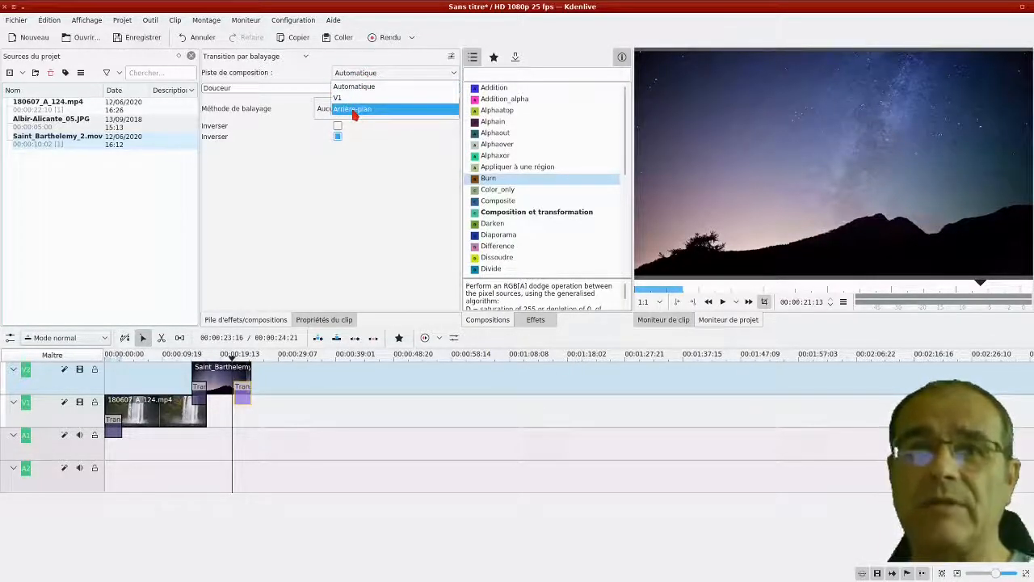
click(353, 110)
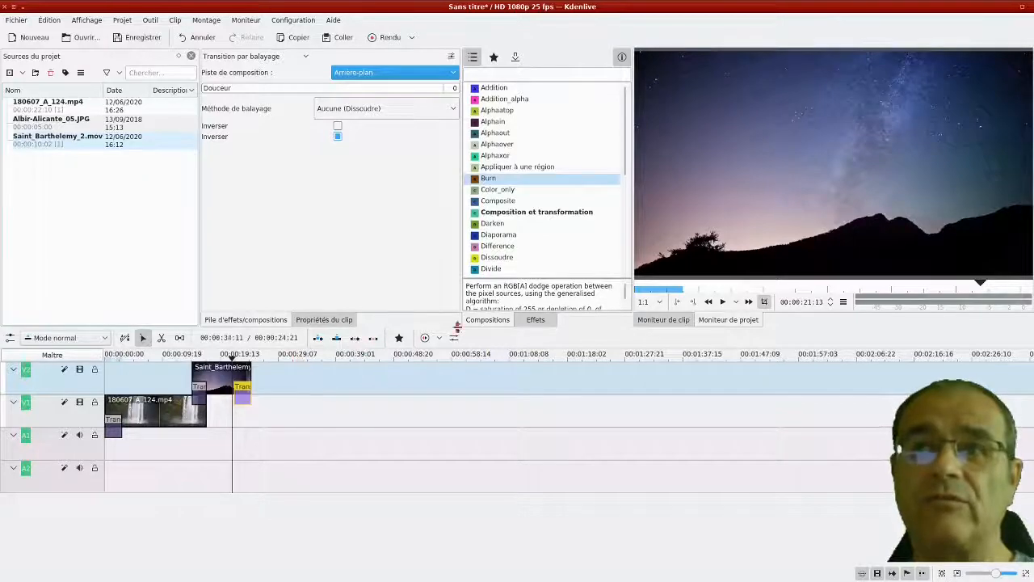
click(725, 302)
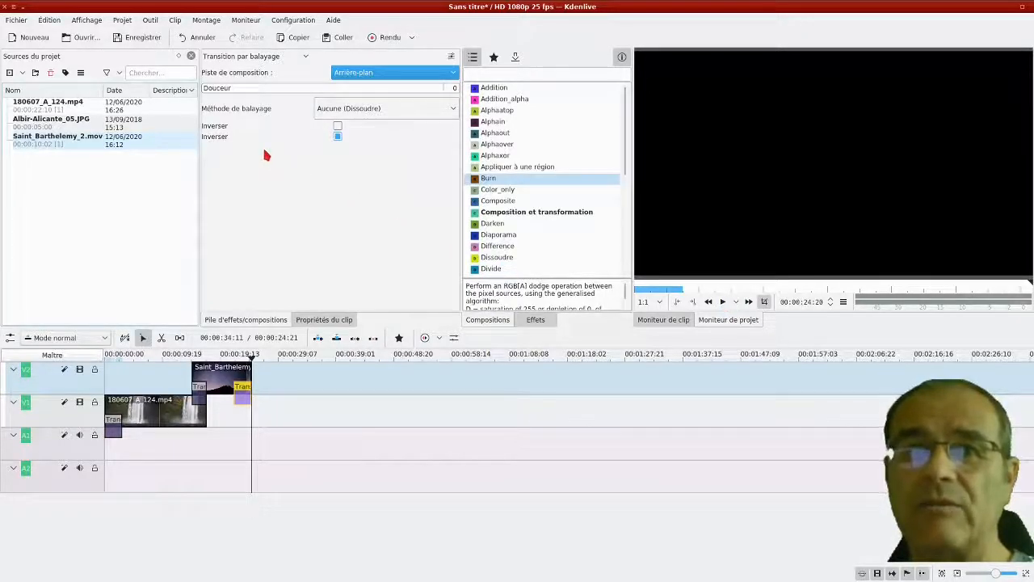
Place Albir-Alicante_05.JPG on V1 beneath the V2 clip's end transition with a duration of 00:15:18, and preview the overlap
click(38, 126)
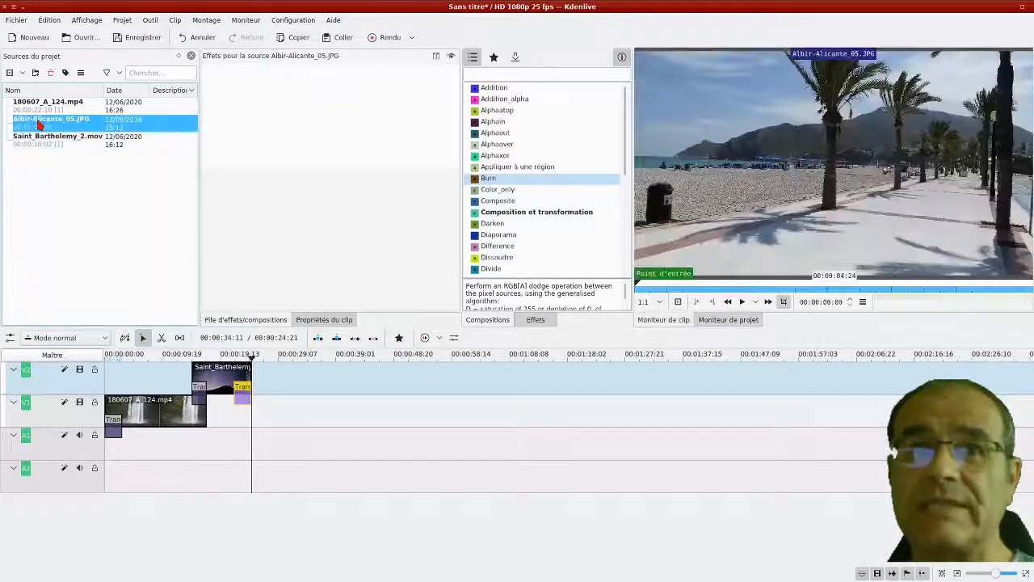
drag(273, 158, 326, 410)
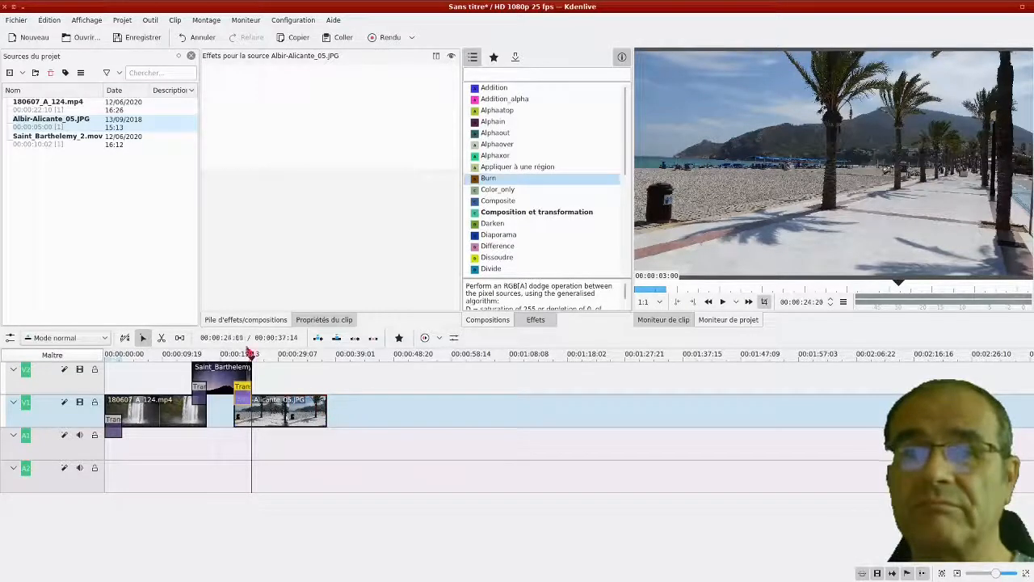
click(230, 353)
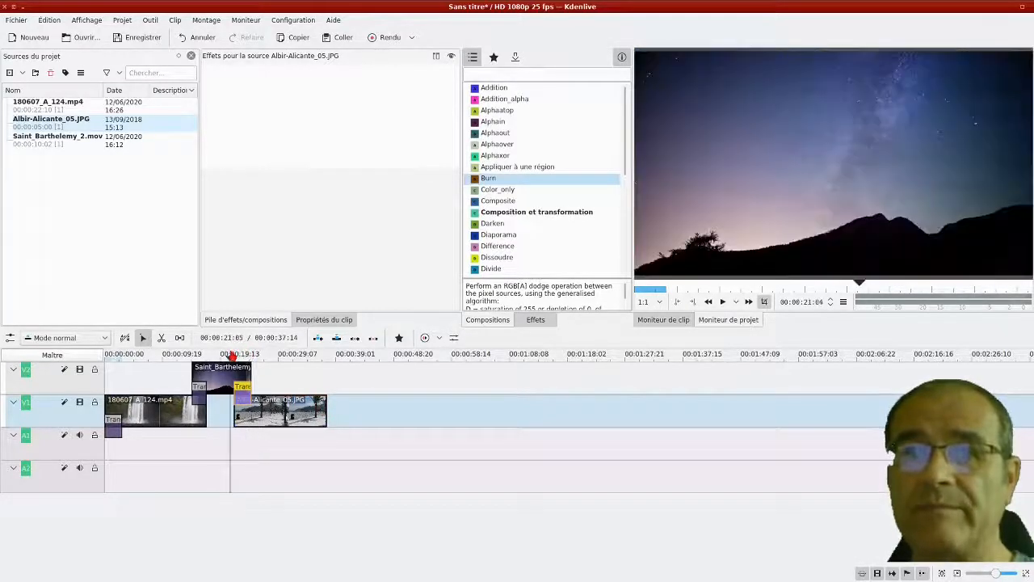
click(723, 301)
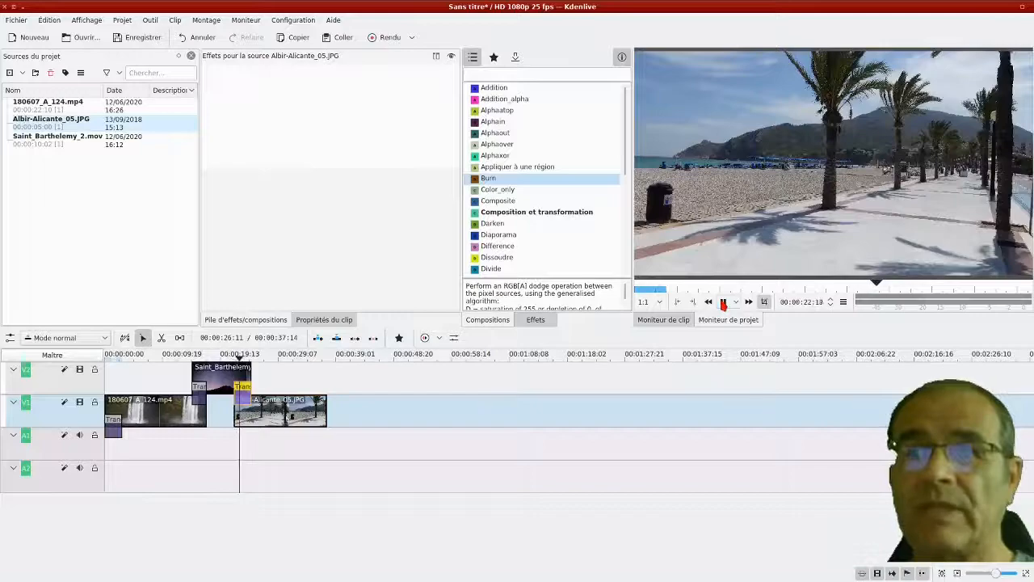
click(723, 302)
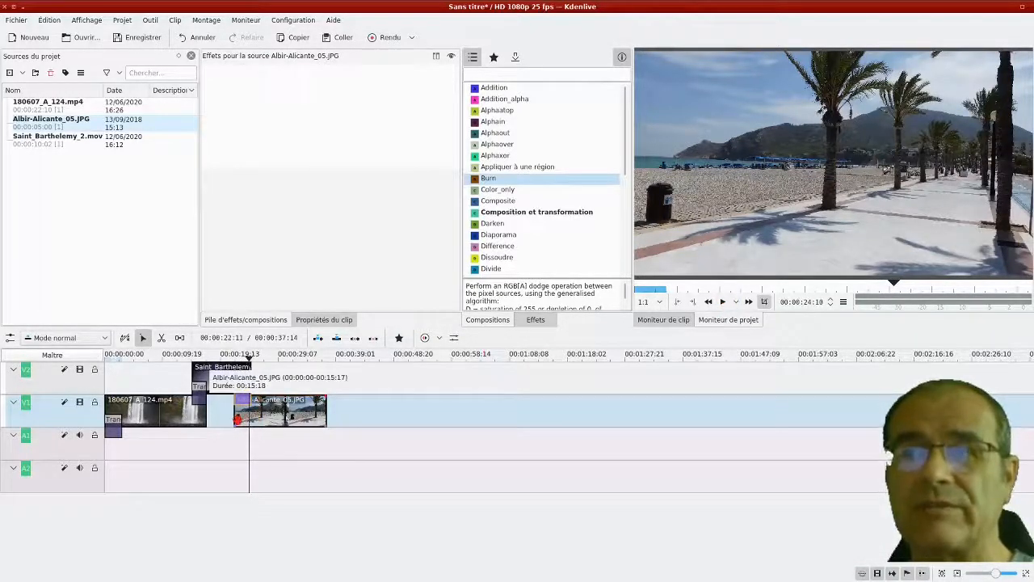
Set the composition track of the V2 clip's end transition to V1 and play the overlap with the beach photo
drag(237, 357, 243, 360)
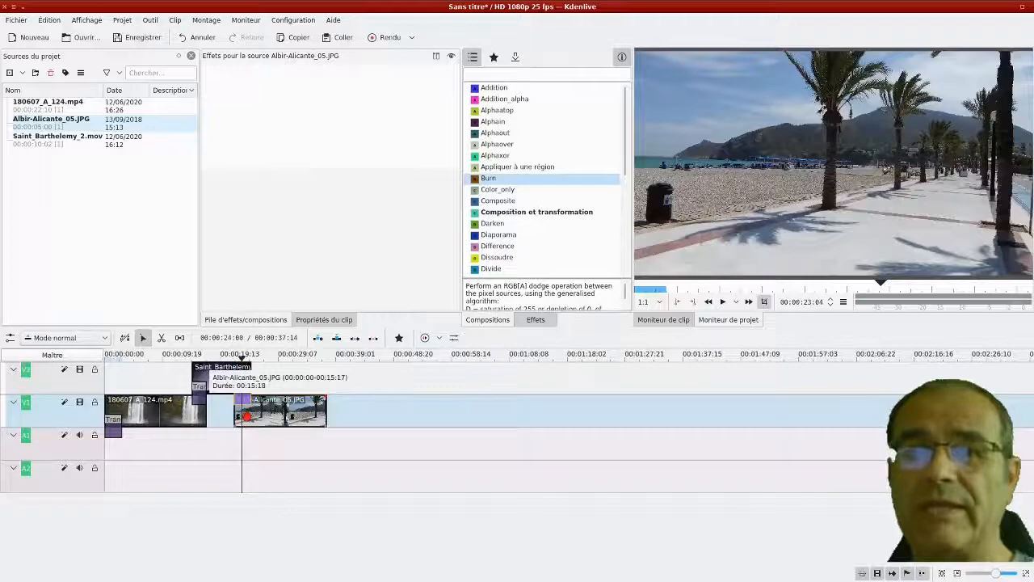
click(243, 386)
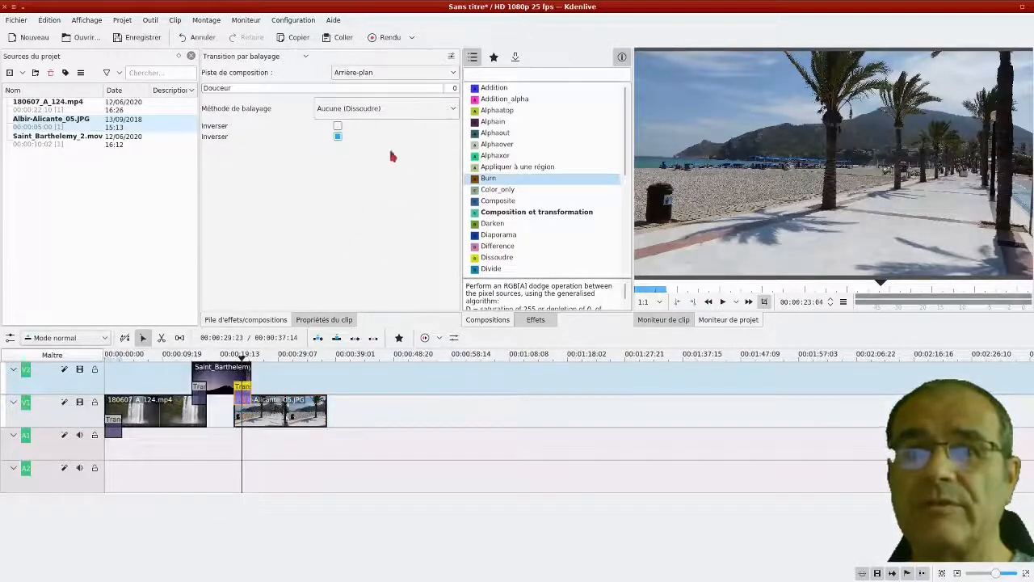
click(383, 76)
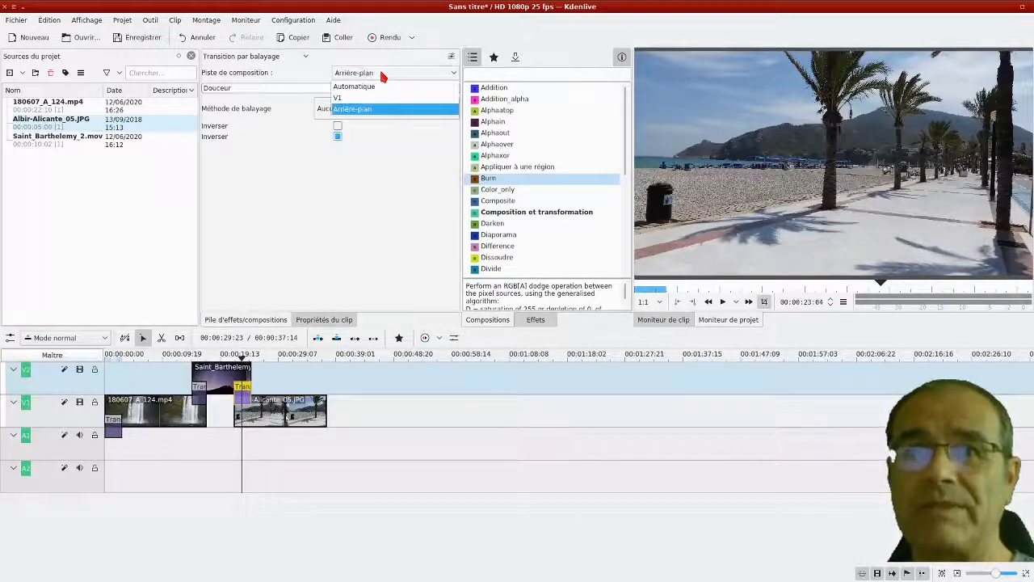
click(350, 99)
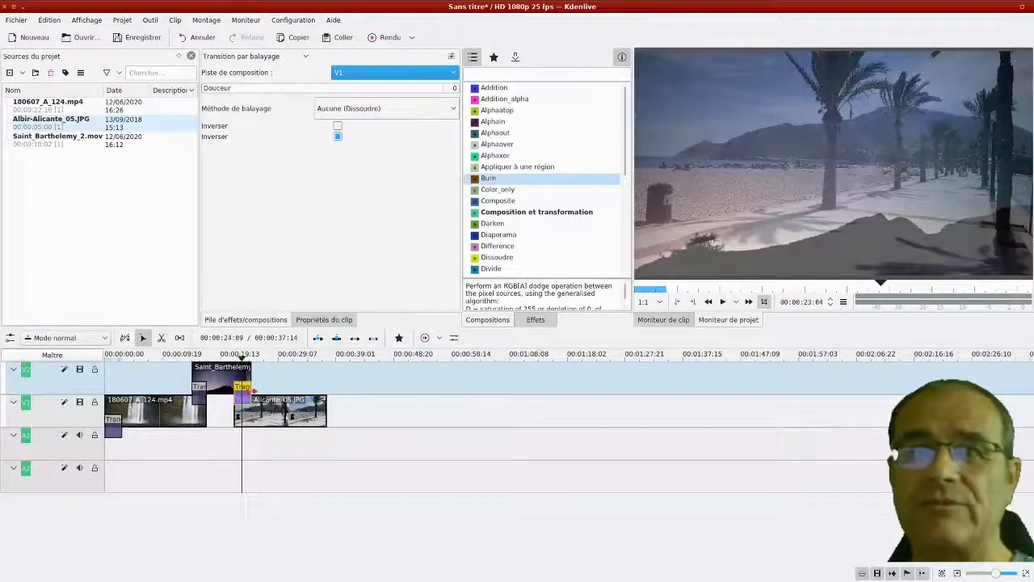
click(230, 358)
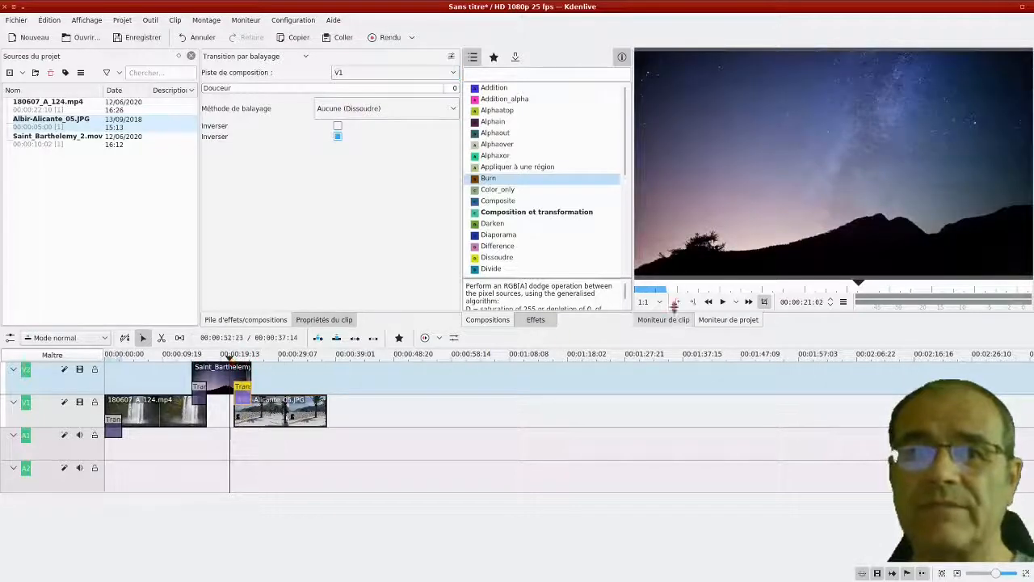
click(723, 303)
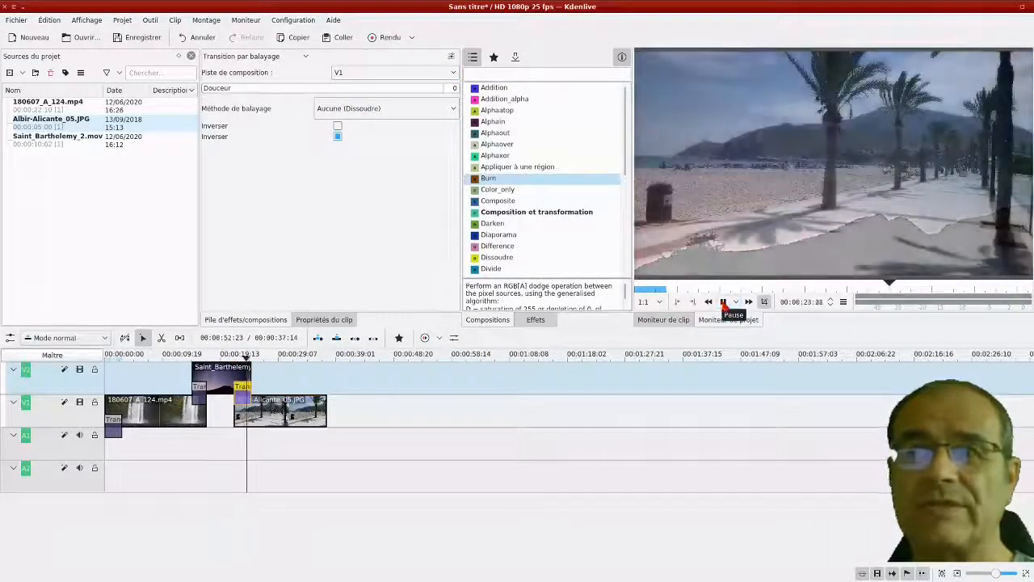
click(723, 302)
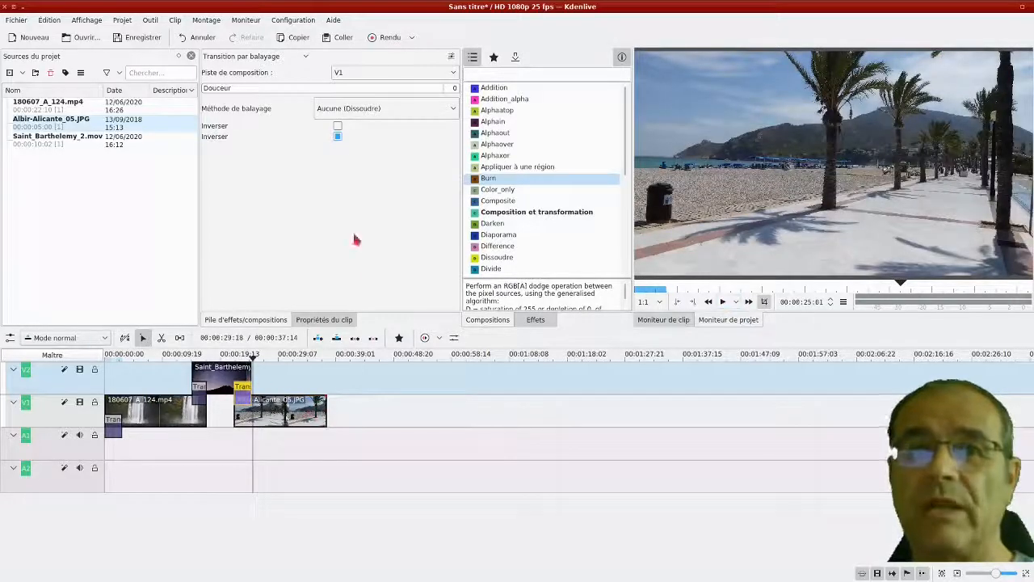
Set the wipe method of the V2 clip's end transition to curtain.pgm and preview it
click(383, 112)
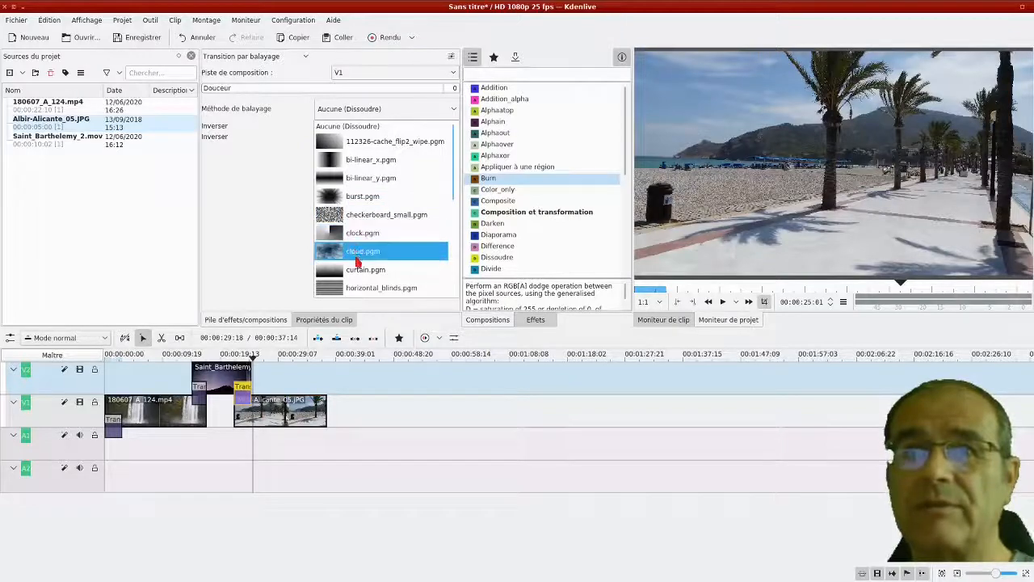
click(365, 274)
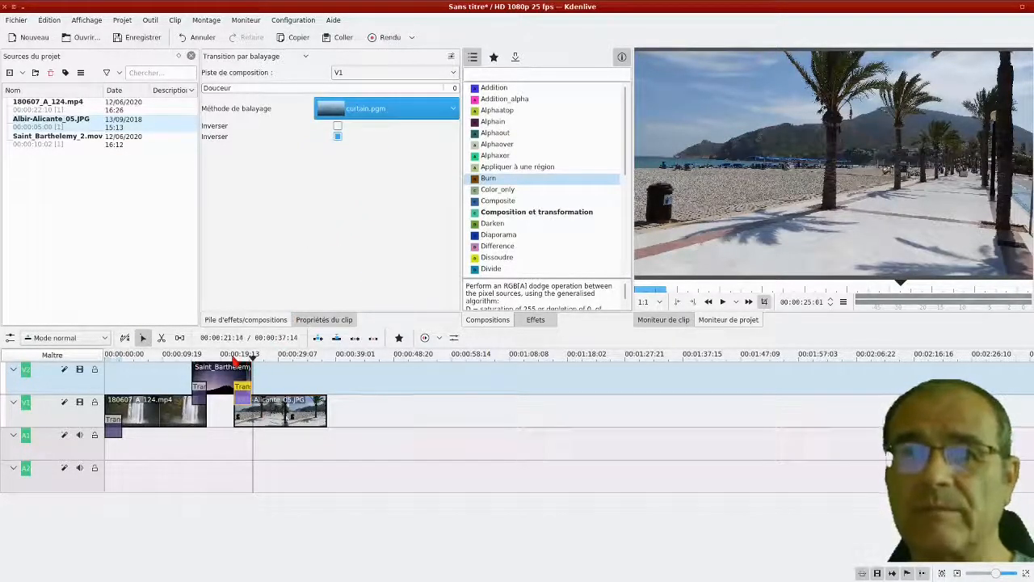
click(234, 358)
click(723, 302)
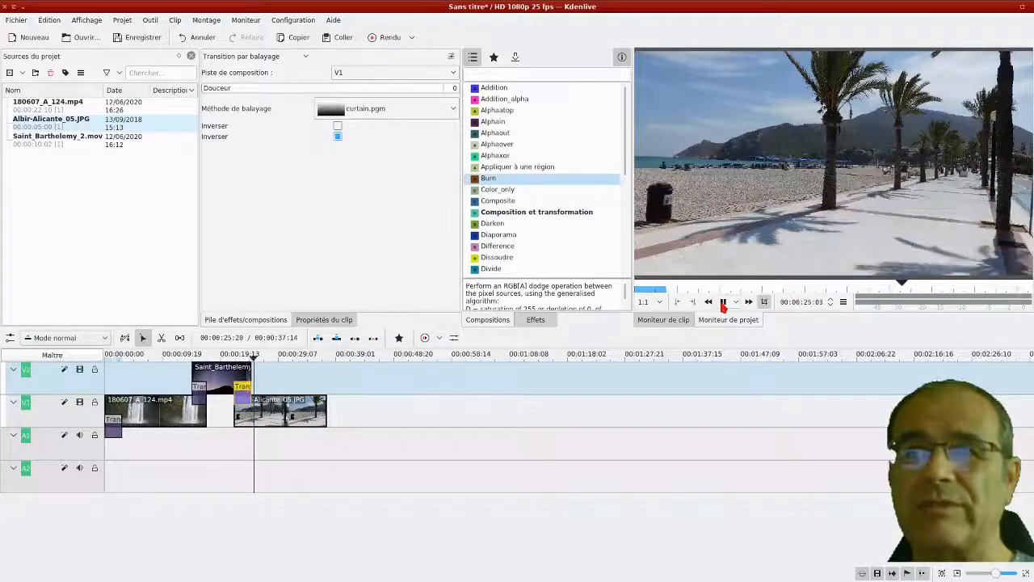
click(723, 302)
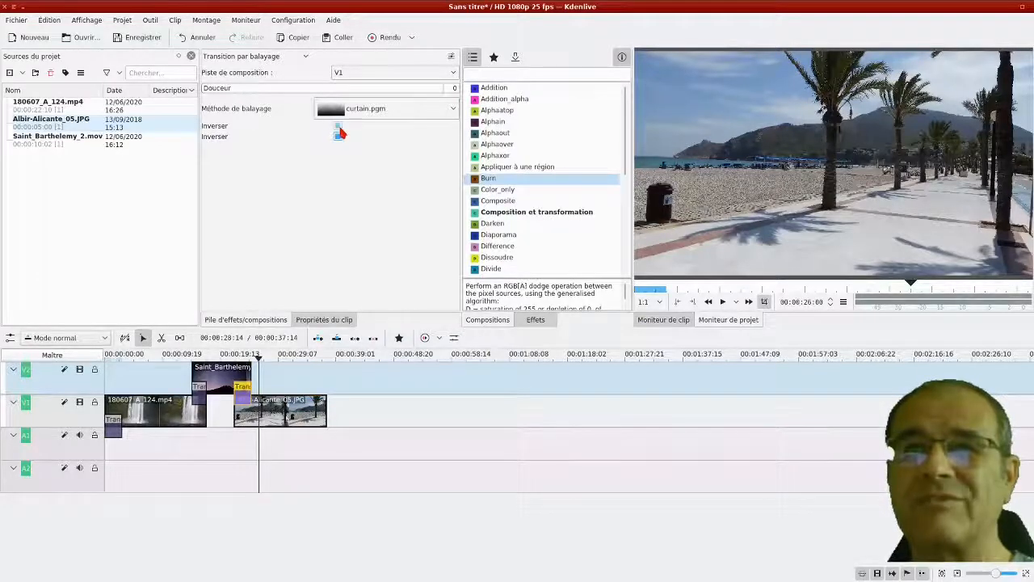
Enable the first Inverser option of the curtain.pgm transition as well, and play the transition again
click(245, 354)
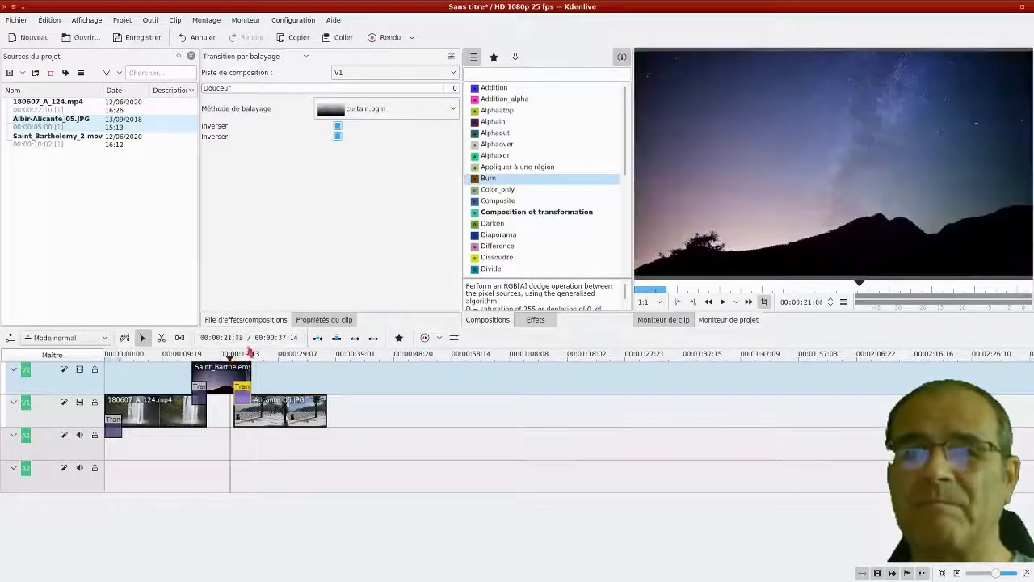
click(724, 302)
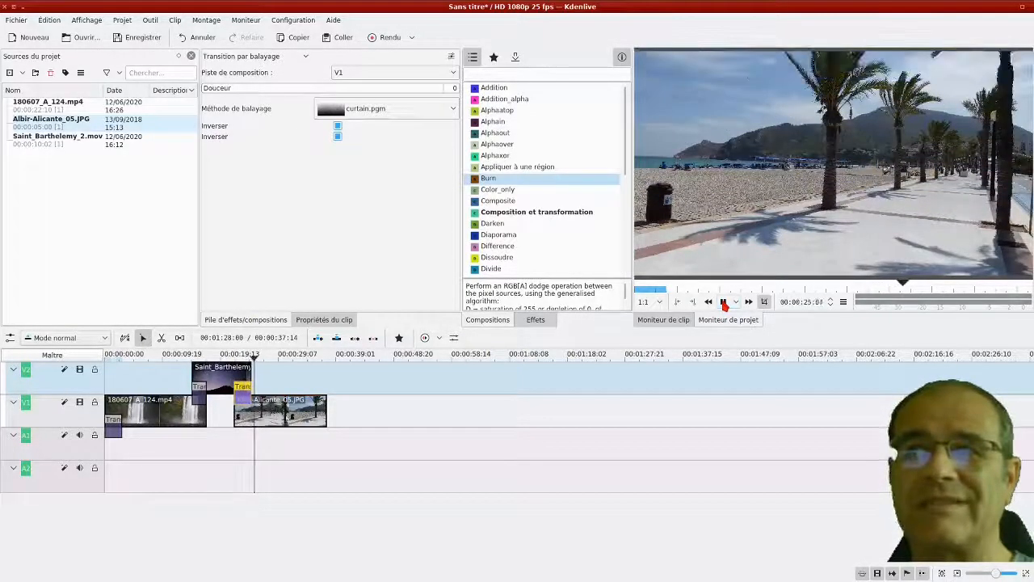
click(725, 303)
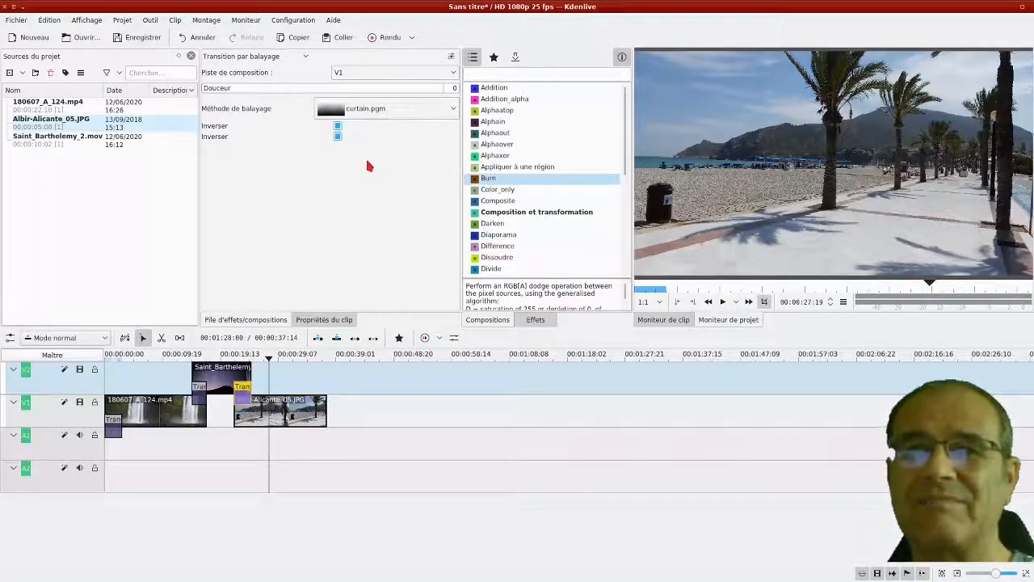